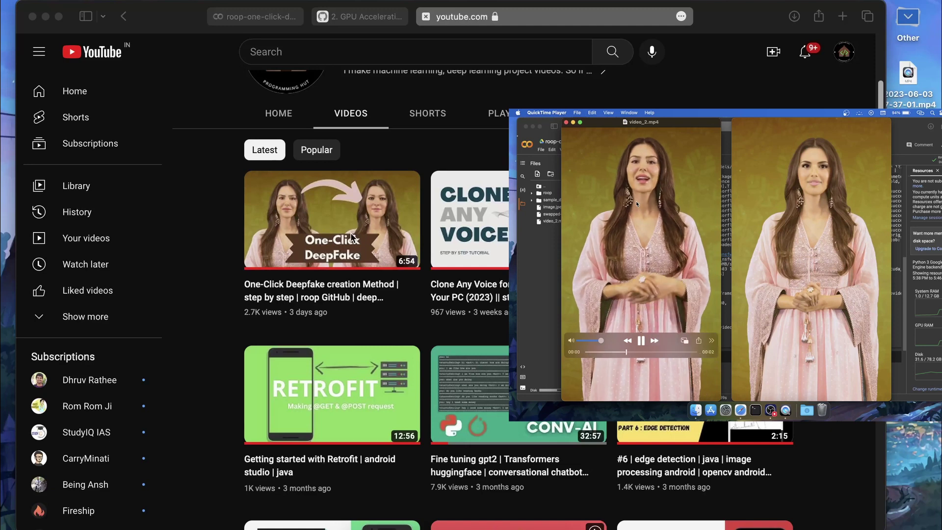
Switch from YouTube to the roop GitHub repository tab, then to the one-click deepfake Colab notebook.
left_click(361, 16)
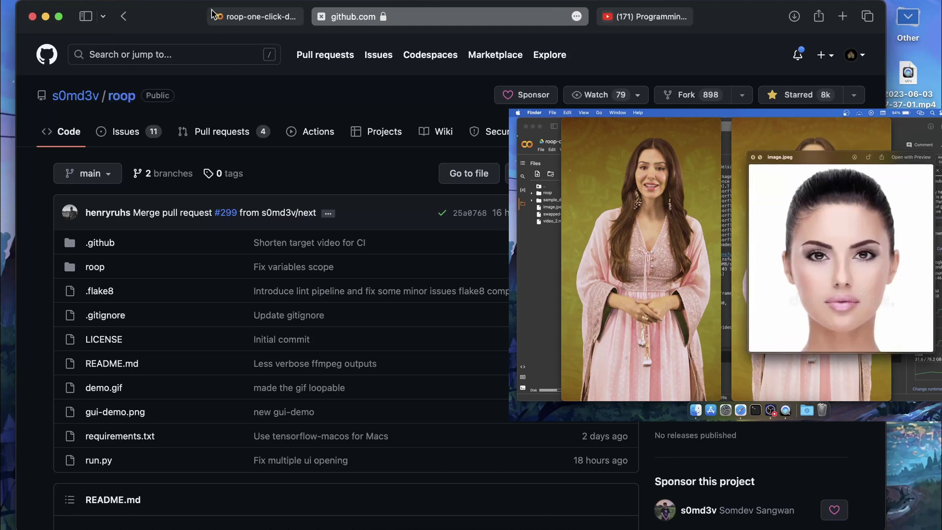
left_click(238, 16)
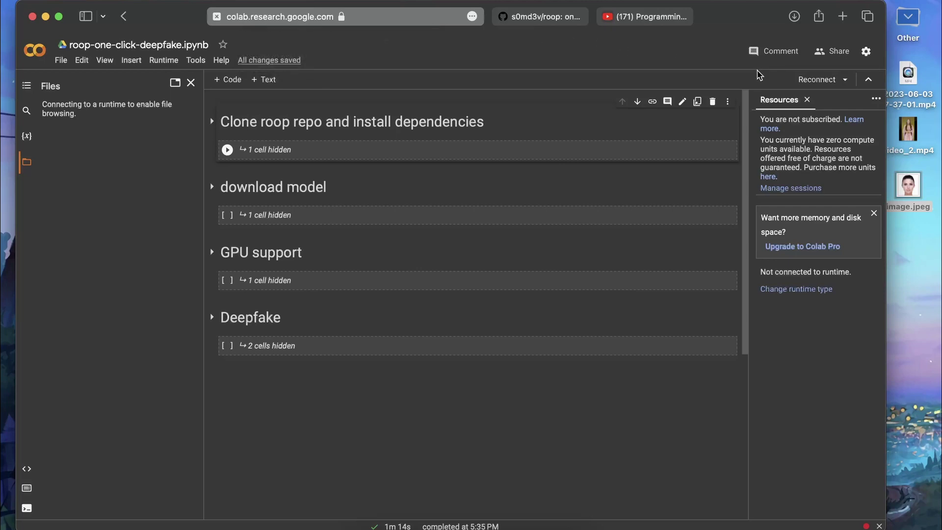
Close the YouTube tab, reconnect the notebook, and set the runtime hardware accelerator to GPU.
left_click(607, 16)
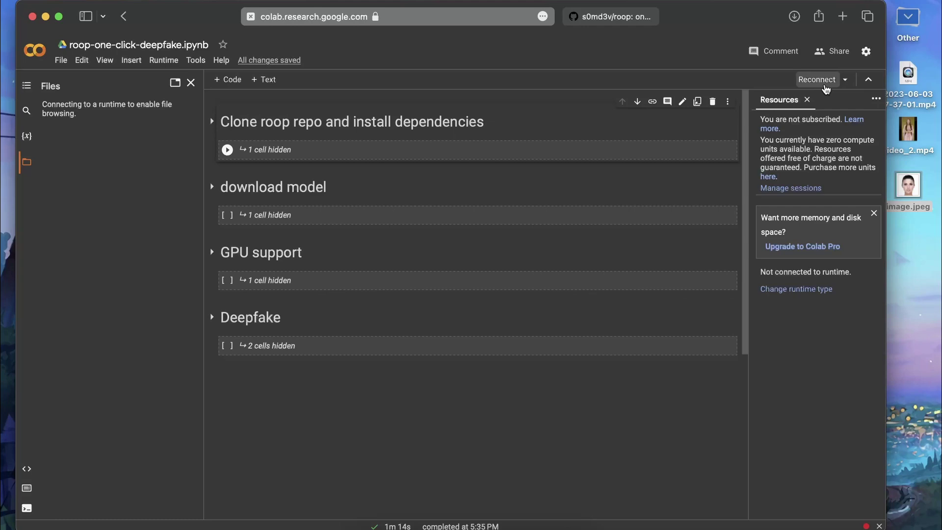
left_click(817, 79)
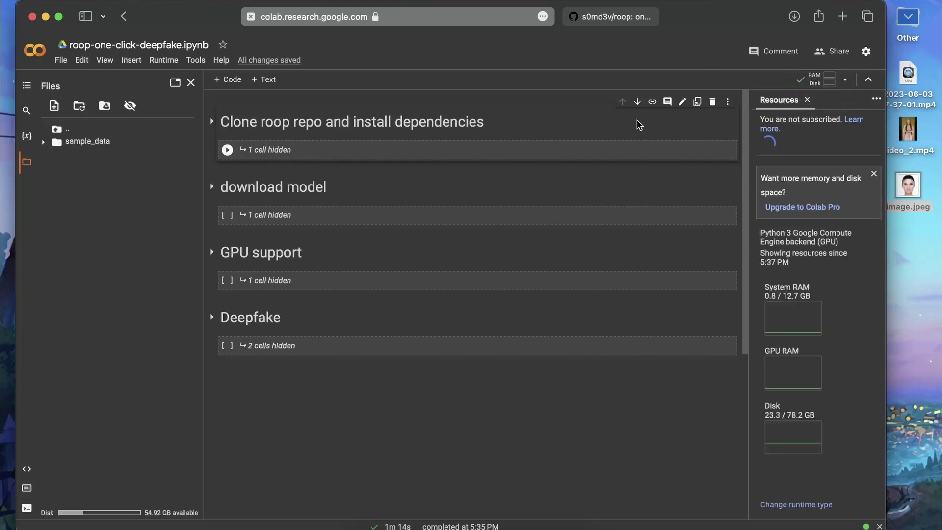
left_click(164, 60)
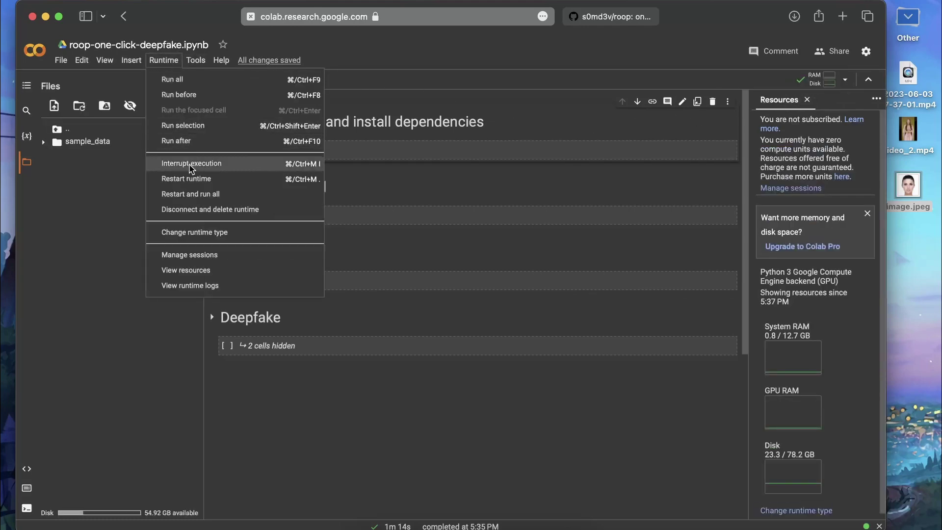
left_click(199, 233)
left_click(310, 260)
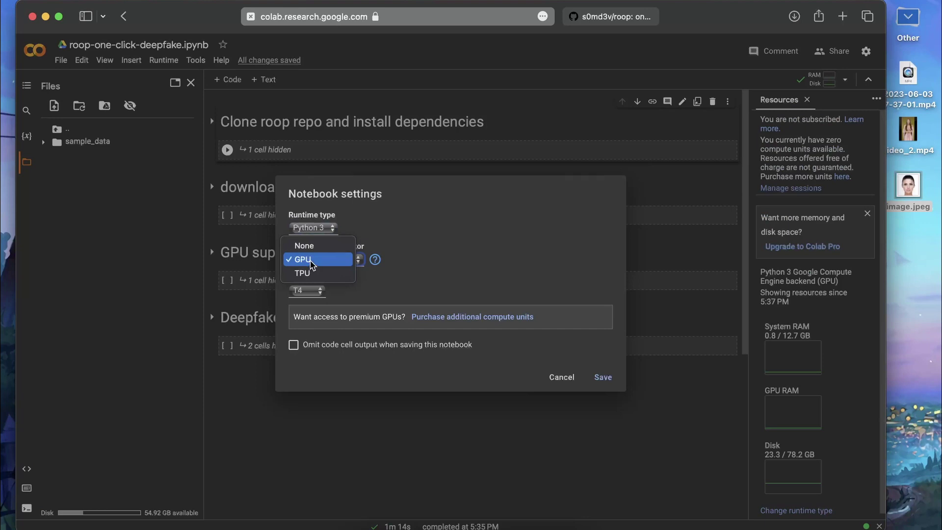
left_click(310, 260)
left_click(605, 378)
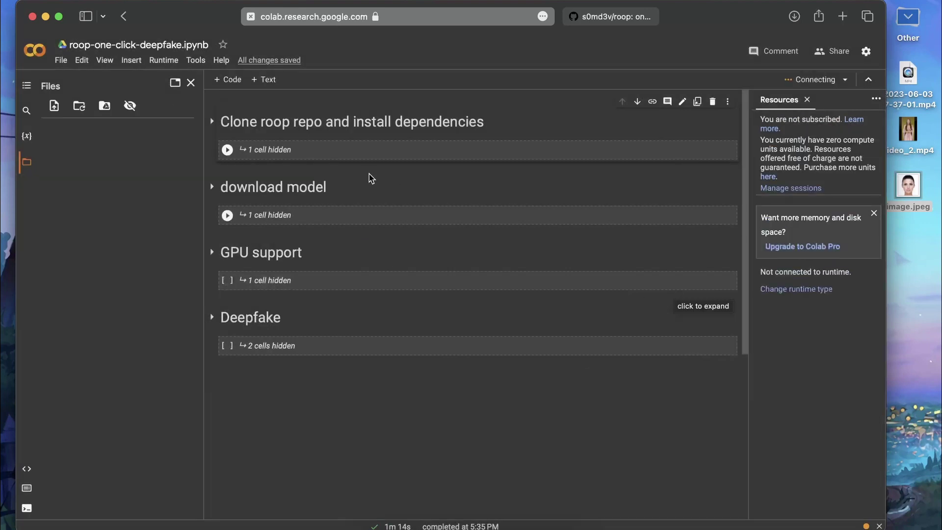
Run the clone-and-install cell to clone roop and install its dependencies.
left_click(226, 150)
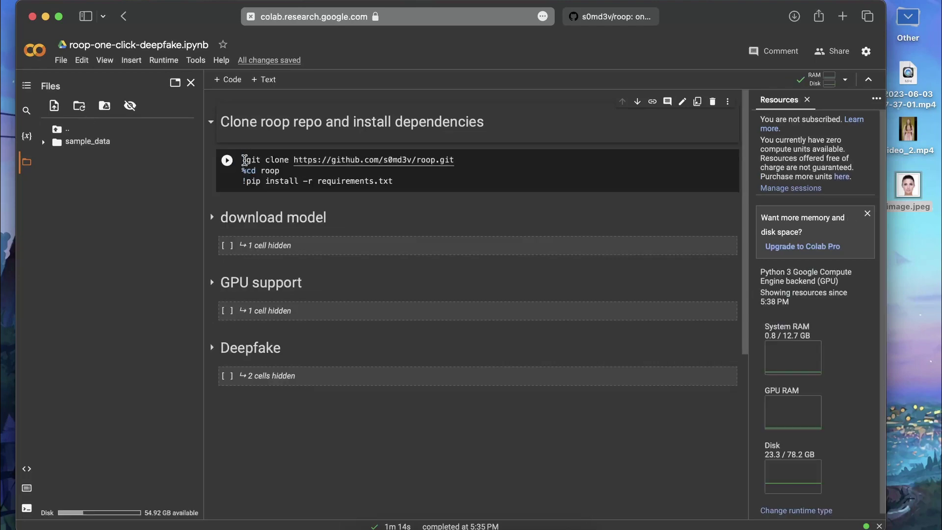
left_click(213, 123)
left_click(212, 123)
left_click(229, 161)
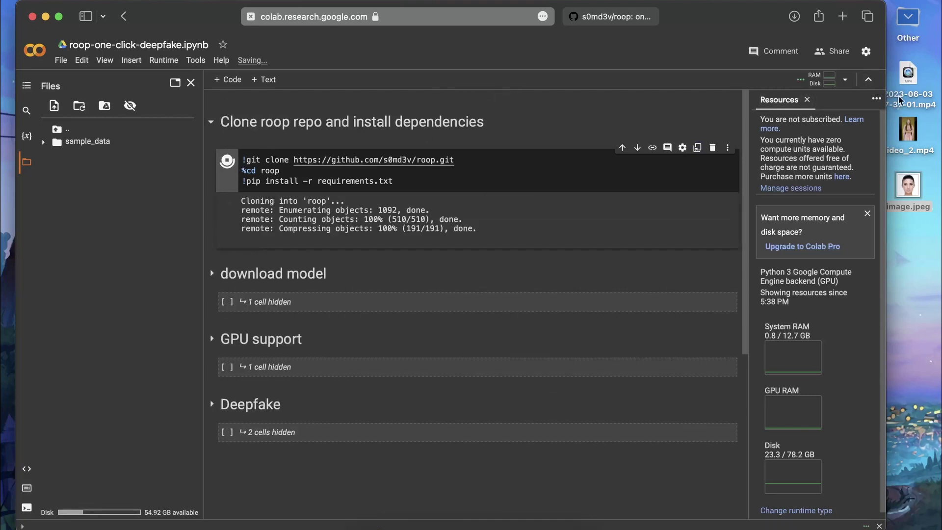
Quick Look preview video_2.mp4 and image.jpeg on the desktop.
left_click(913, 151)
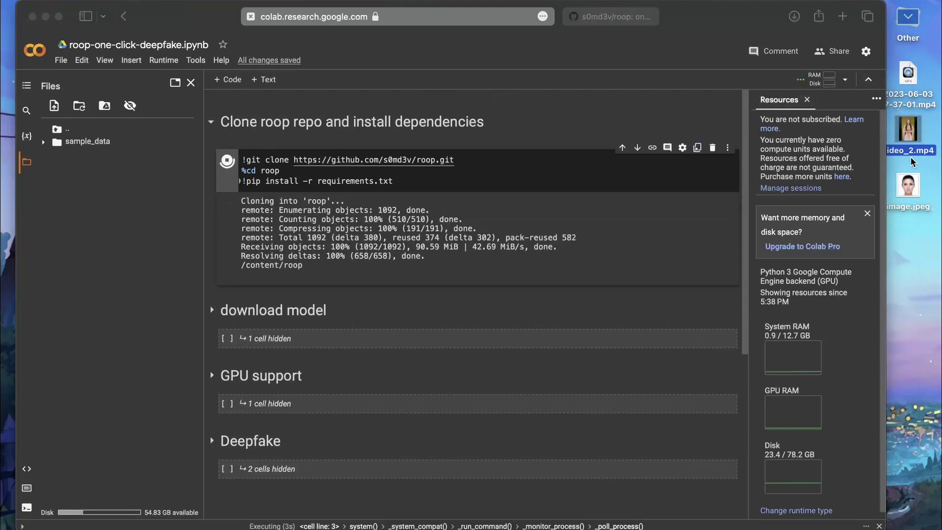
left_click(916, 205)
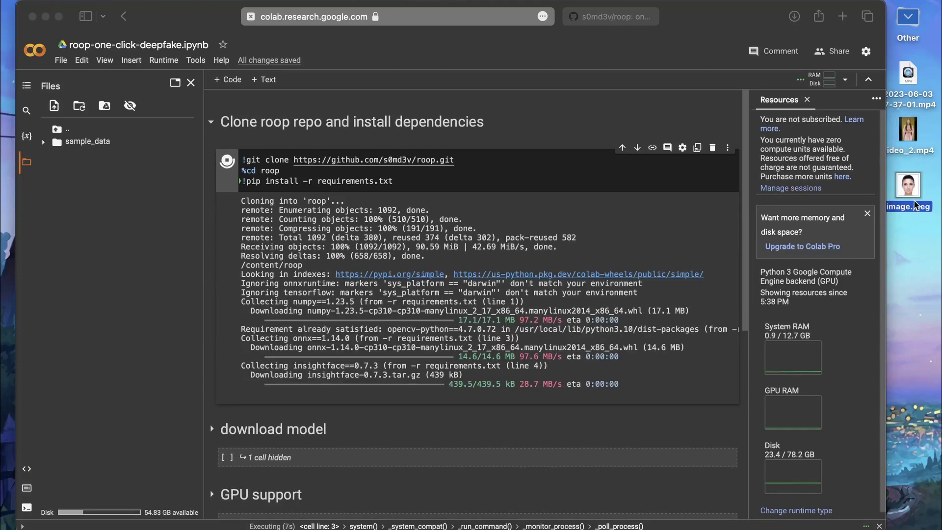
key("space")
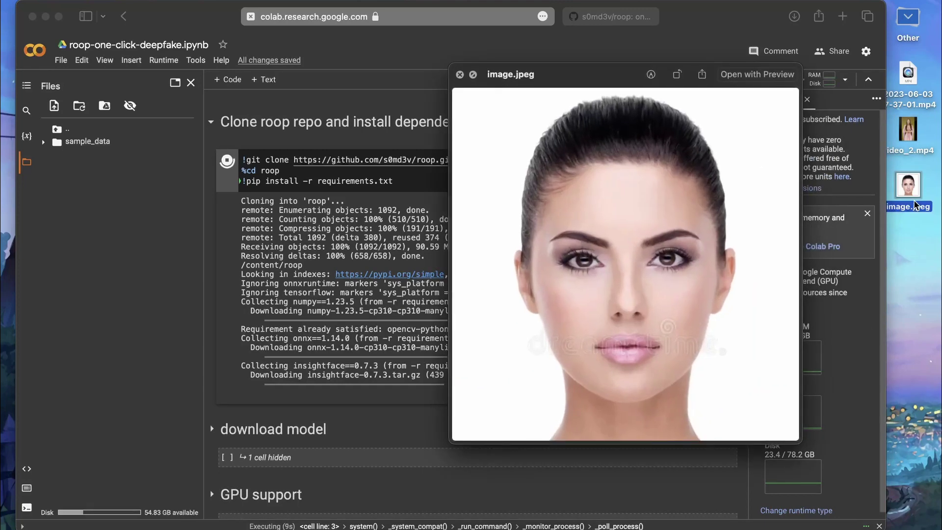
key("Up")
key("space")
key("space")
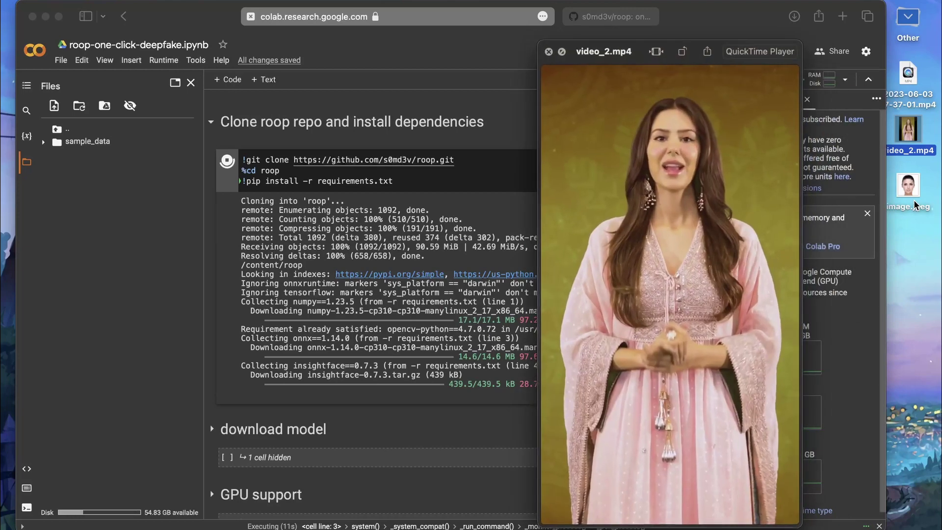
key("Down")
key("Up")
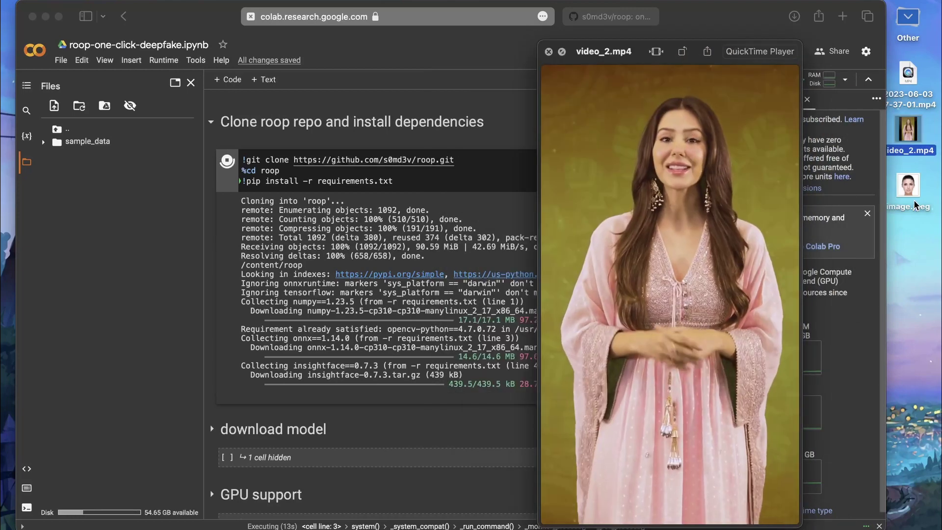
key("space")
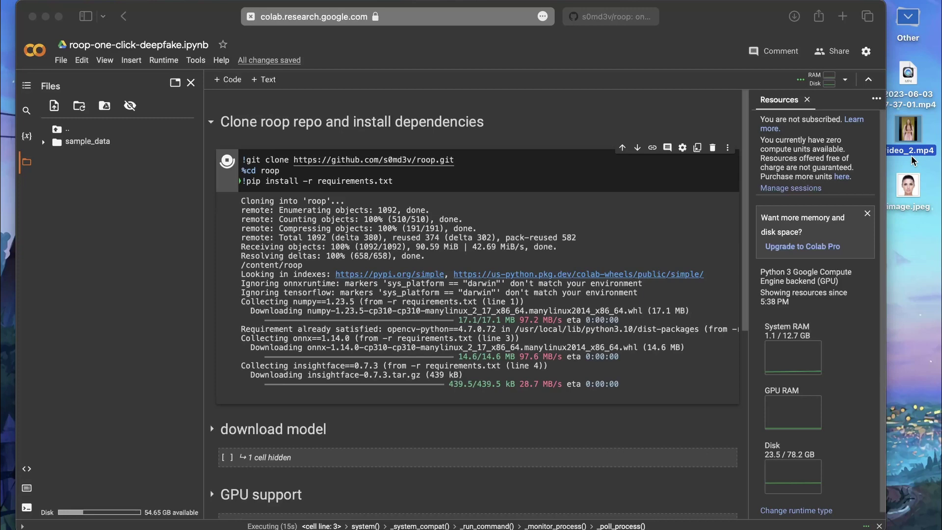
Upload video_2.mp4 and image.jpeg into the session files, then collapse the clone section.
left_click_drag(913, 161, 69, 494)
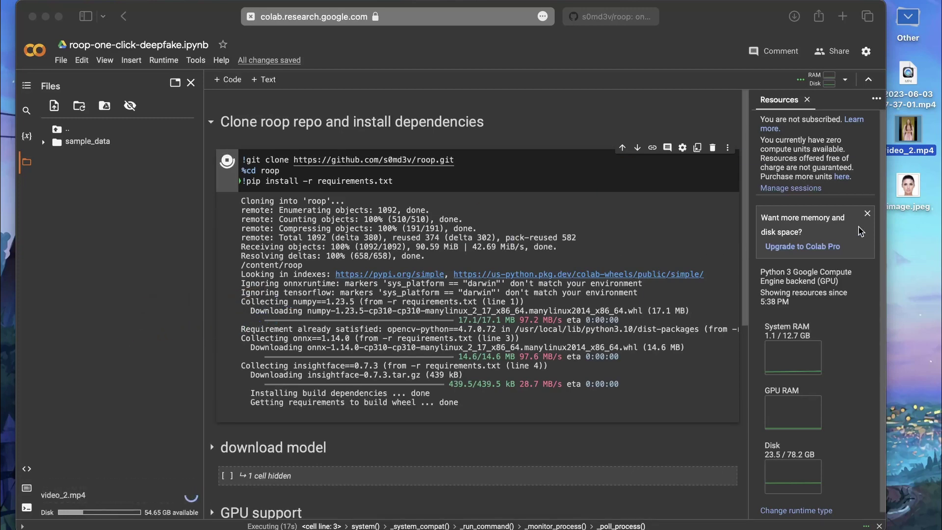
left_click_drag(908, 187, 140, 351)
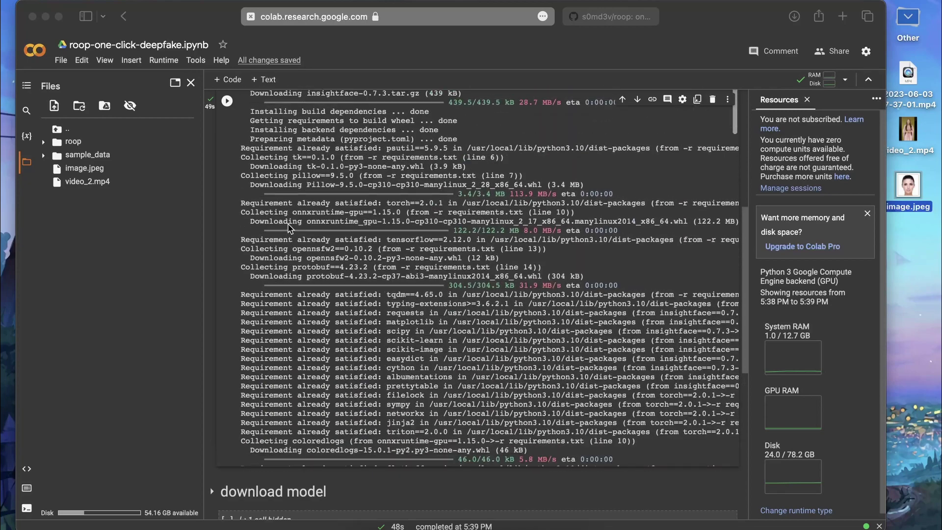
scroll(288, 228, "down", 15)
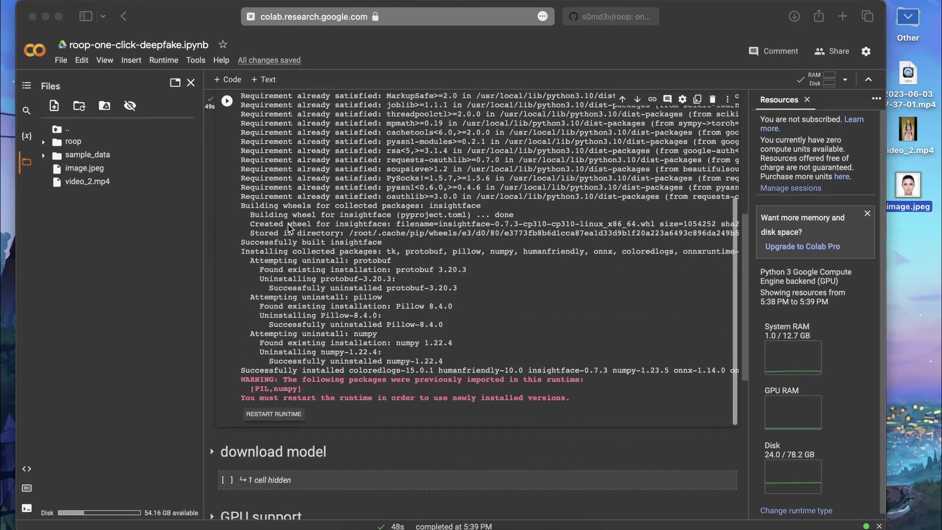
left_click(238, 361)
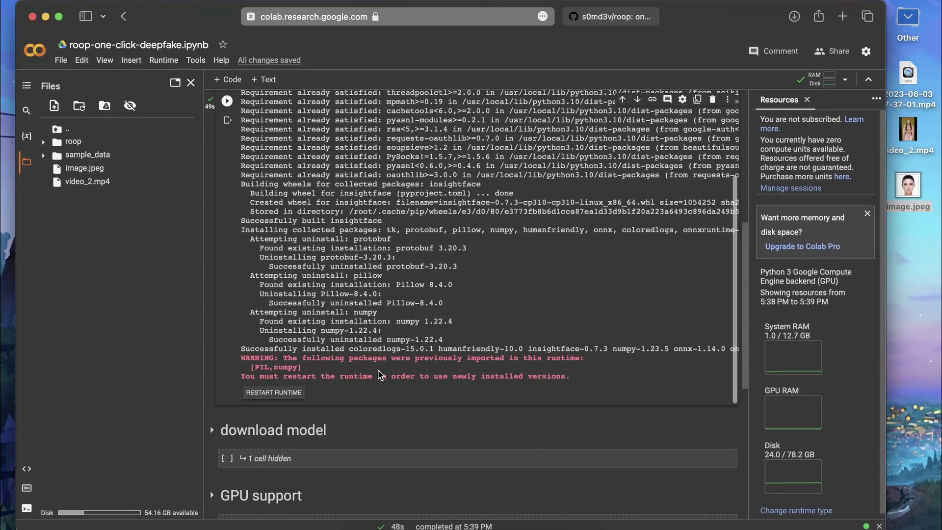
scroll(453, 308, "up", 5)
scroll(453, 308, "up", 10)
left_click(212, 97)
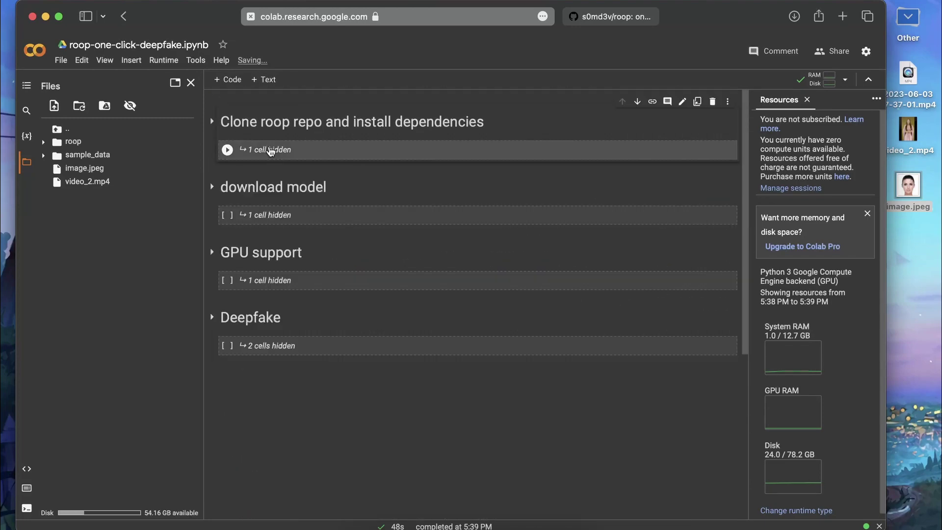
Run the !wget cell to download inswapper_128.onnx and show the roop folder contents.
left_click(212, 187)
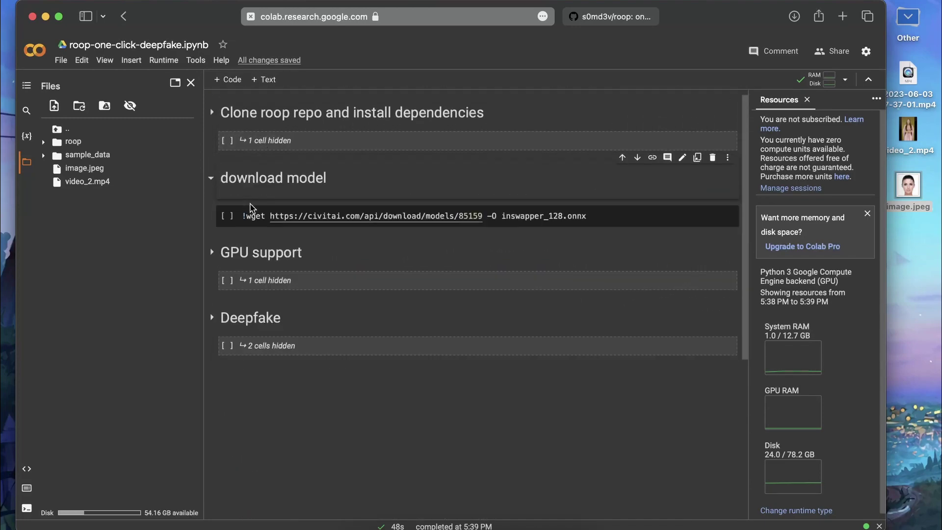
left_click(228, 216)
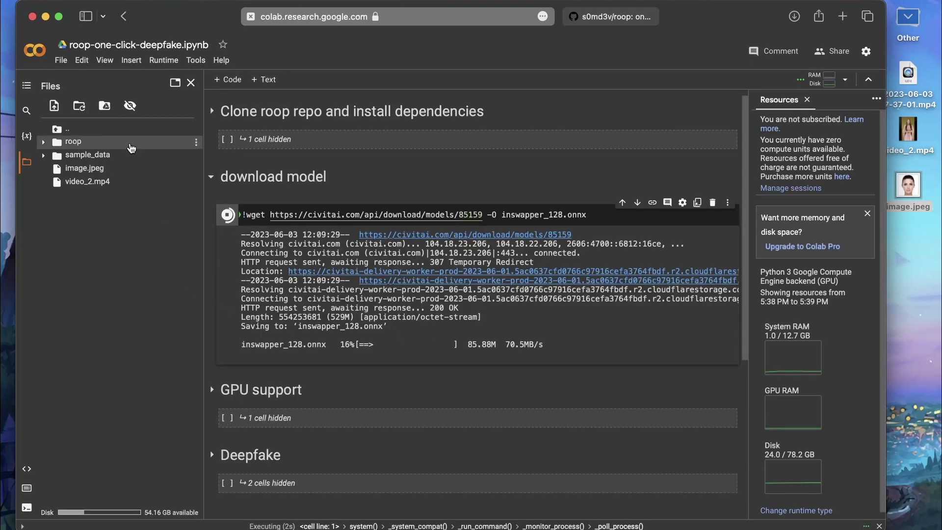
left_click(116, 143)
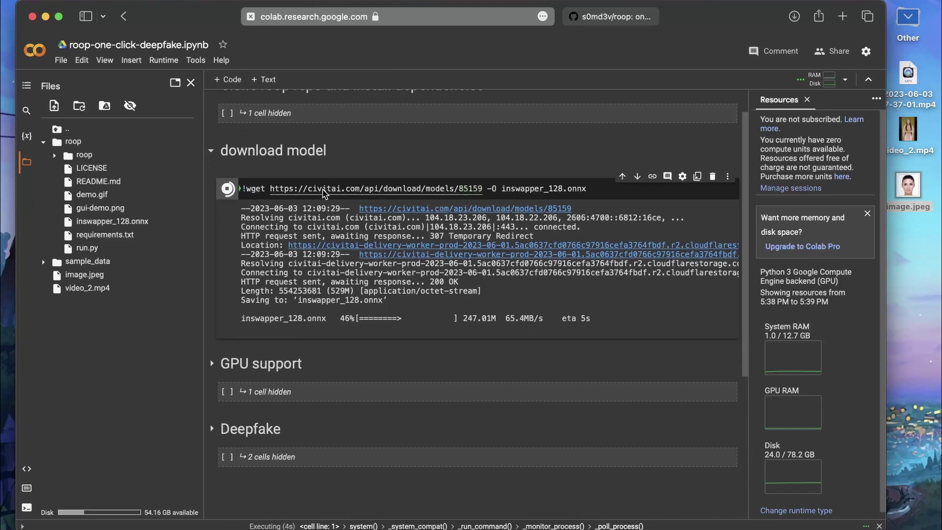
scroll(266, 313, "down", 3)
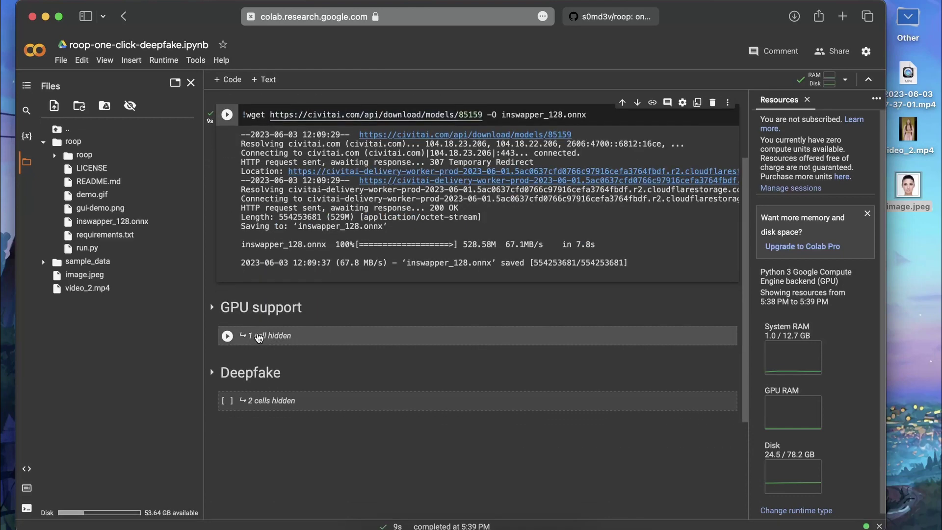
Run the GPU support cell reinstalling torch and onnxruntime-gpu, then fold that section away.
left_click(258, 337)
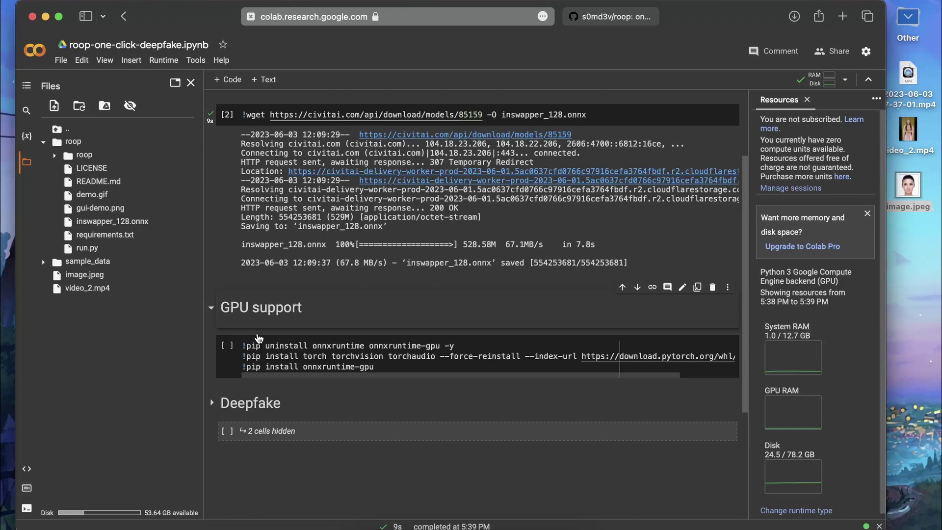
scroll(228, 352, "down", 1)
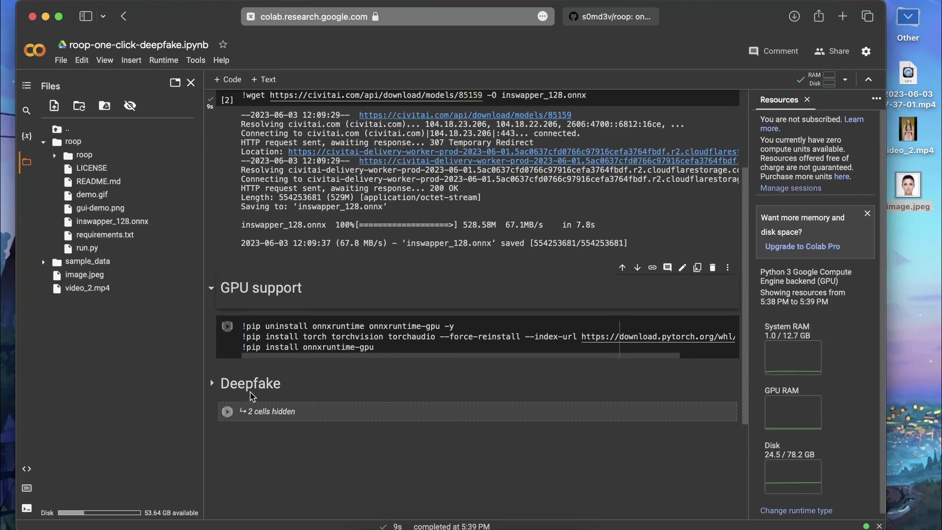
mouse_move(226, 345)
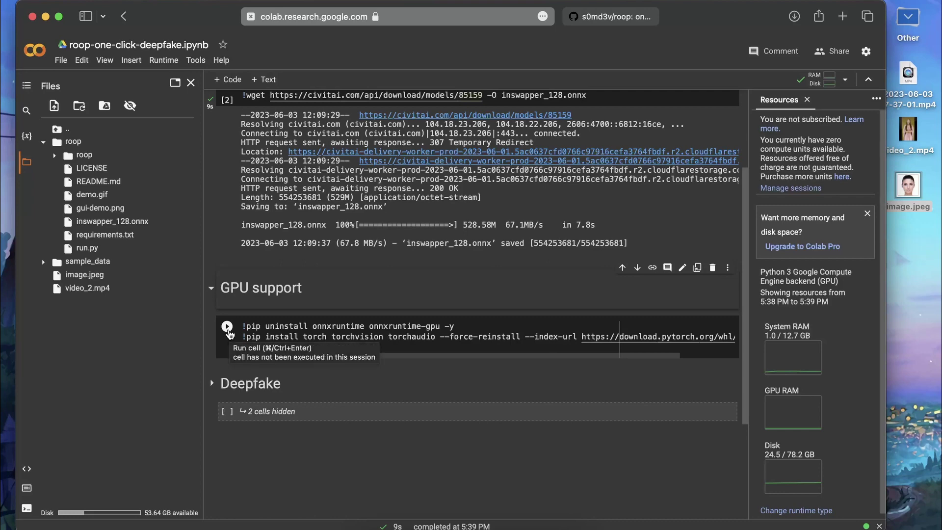
left_click(228, 327)
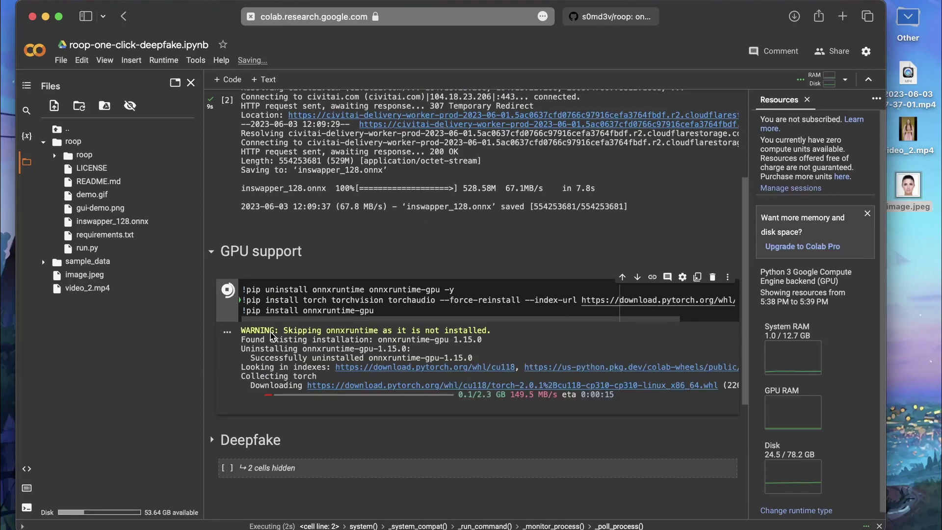
scroll(706, 361, "down", 2)
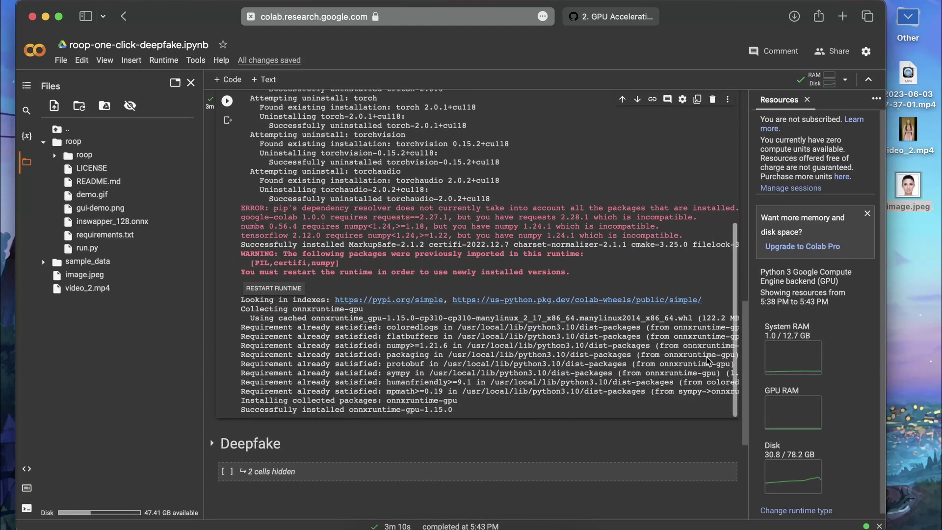
scroll(706, 359, "down", 1)
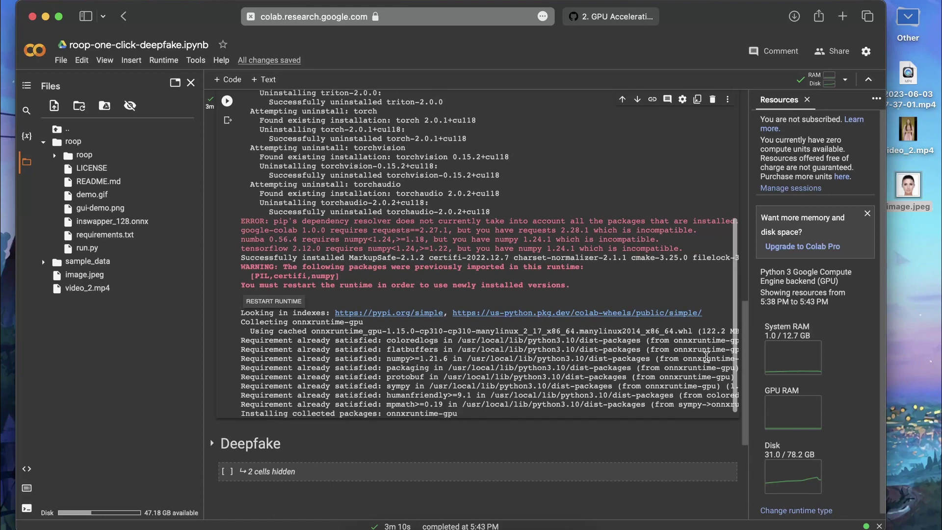
scroll(707, 359, "up", 1)
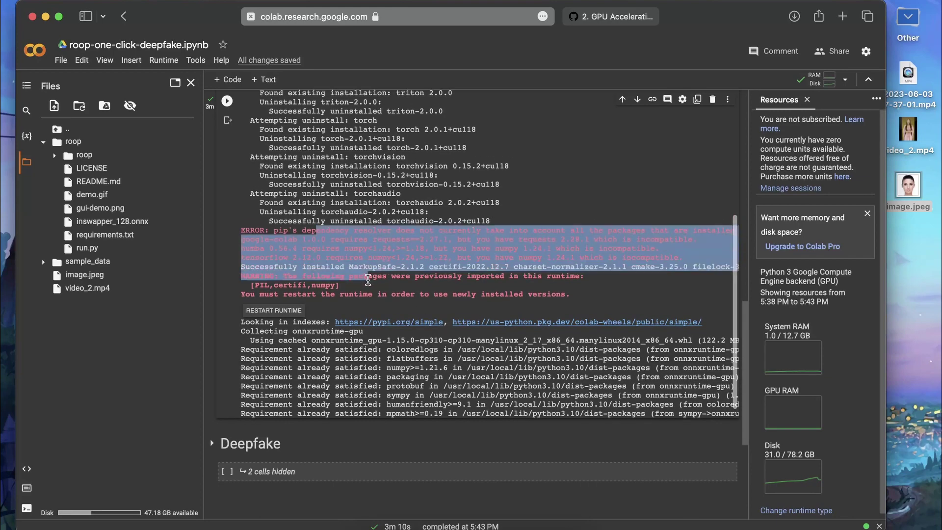
scroll(318, 235, "up", 5)
scroll(372, 290, "up", 5)
scroll(372, 289, "down", 3)
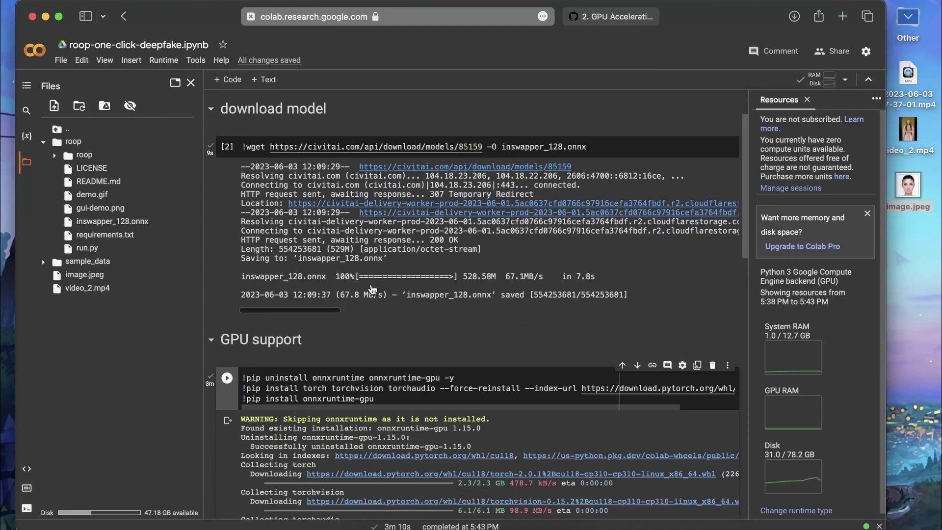
scroll(372, 289, "down", 2)
left_click(226, 322)
left_click(212, 274)
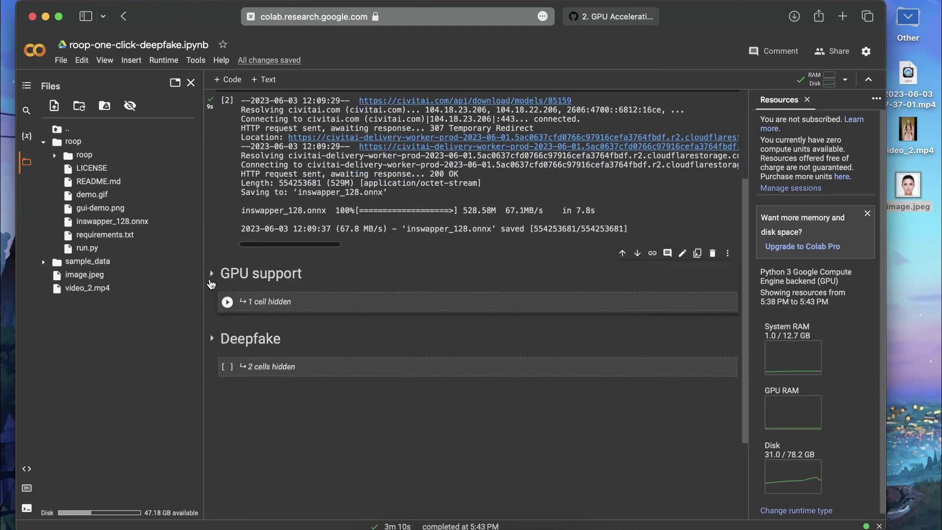
scroll(235, 310, "up", 1)
scroll(251, 313, "down", 1)
Expand the Deepfake section's cells and collapse the roop folder in the file browser.
left_click(262, 316)
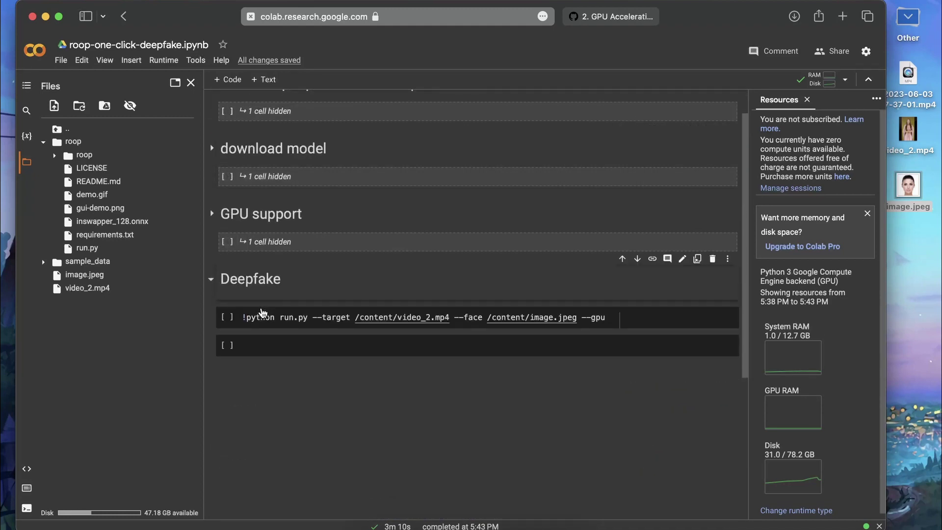
left_click(216, 262)
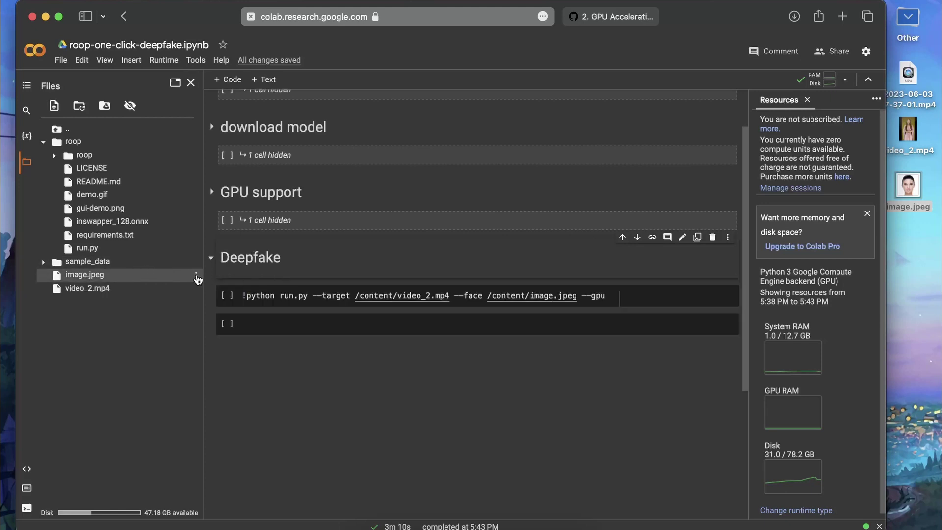
left_click(197, 279)
left_click(74, 323)
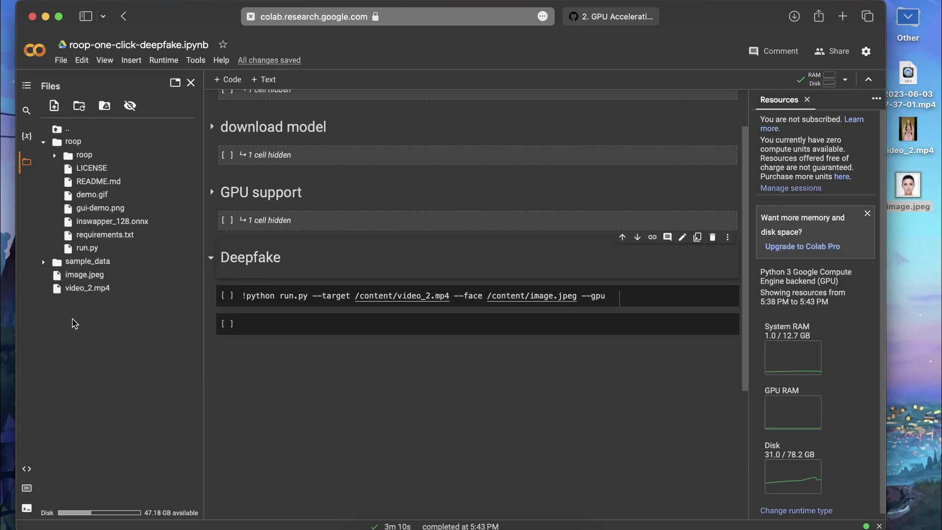
left_click(25, 163)
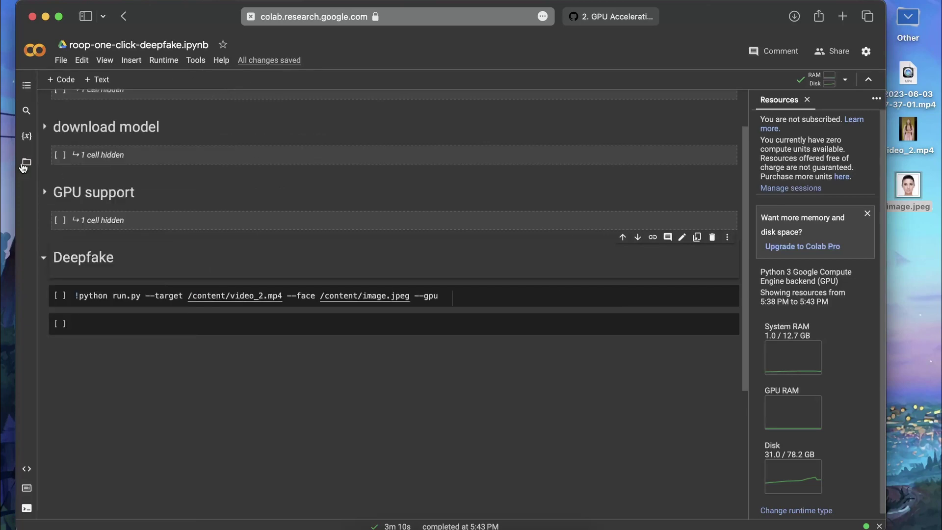
left_click(26, 163)
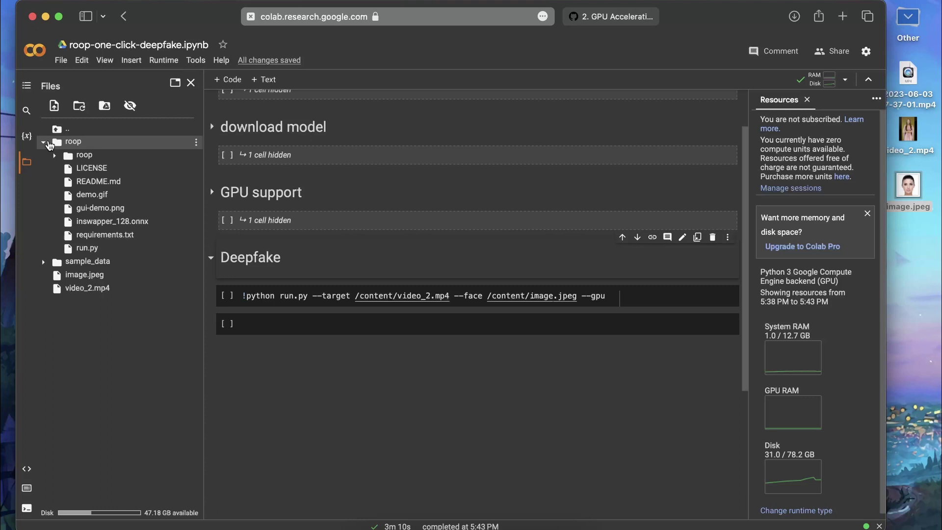
left_click(46, 142)
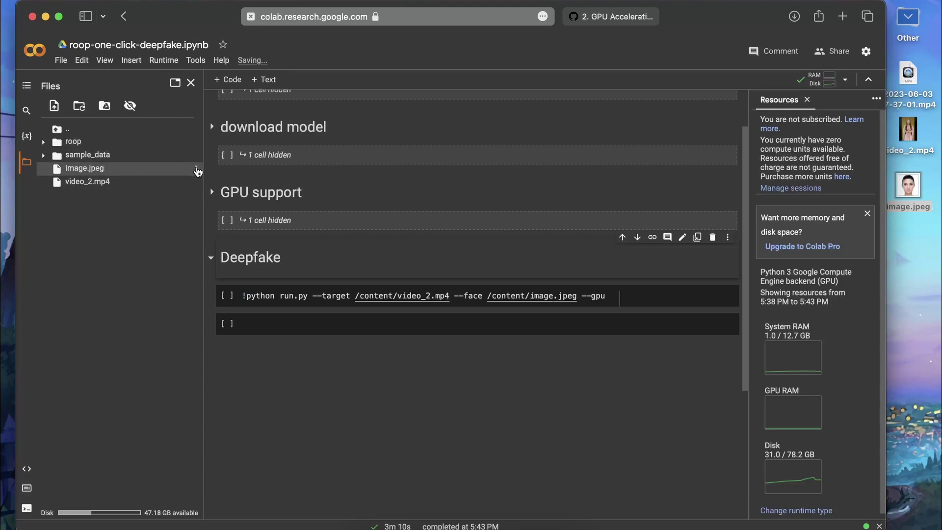
Replace the command's --face path with the copied image.jpeg path.
left_click(198, 171)
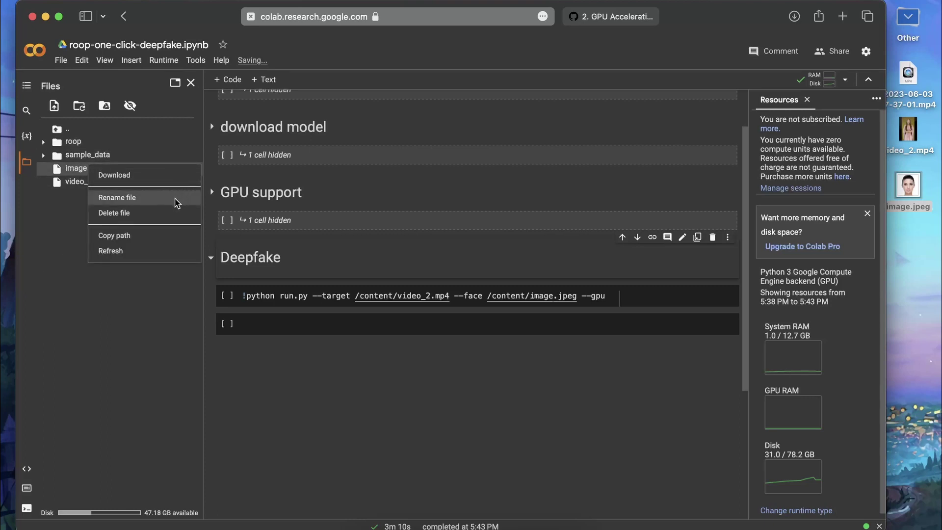
left_click(157, 234)
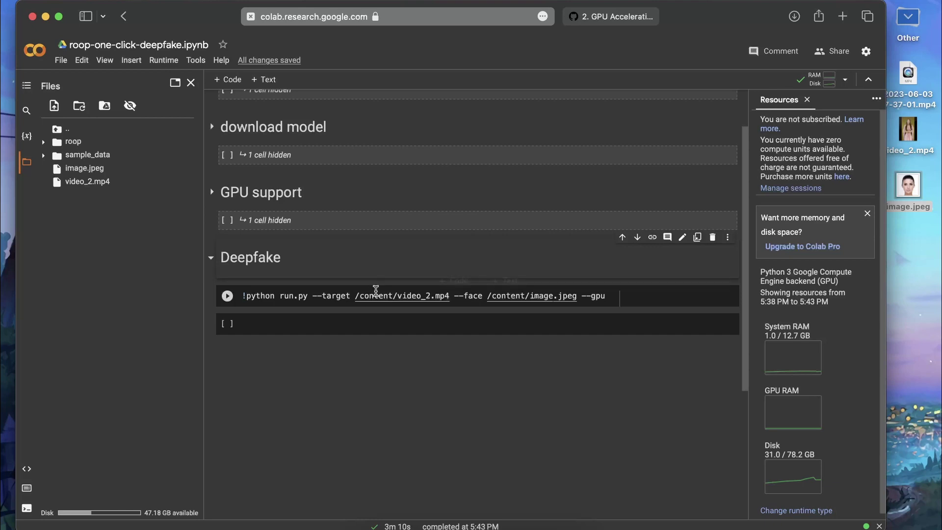
left_click_drag(488, 296, 572, 293)
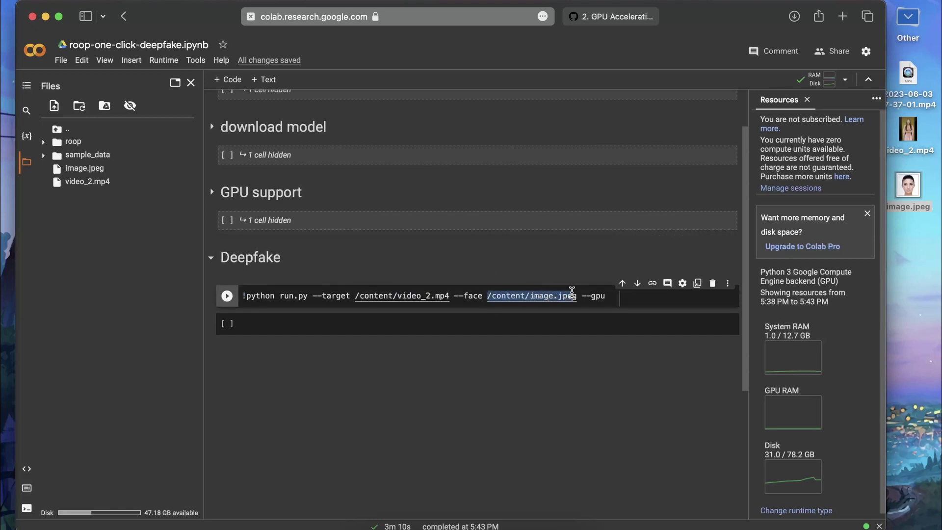
key("super+v")
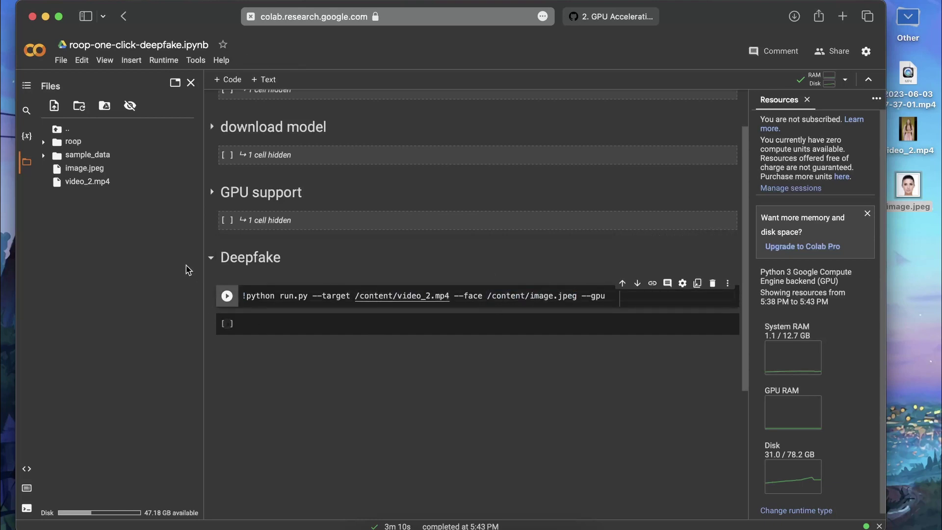
Replace the command's --target path with the copied video_2.mp4 path.
right_click(195, 186)
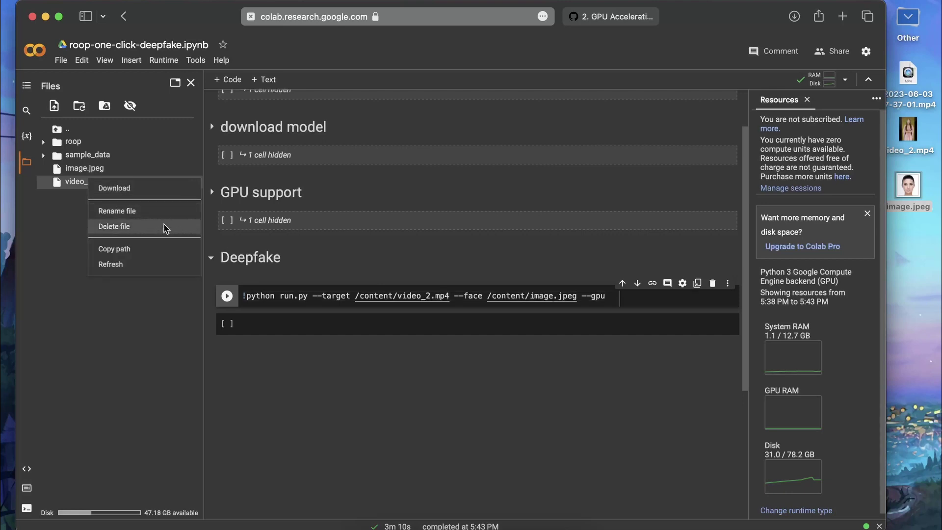
left_click(145, 253)
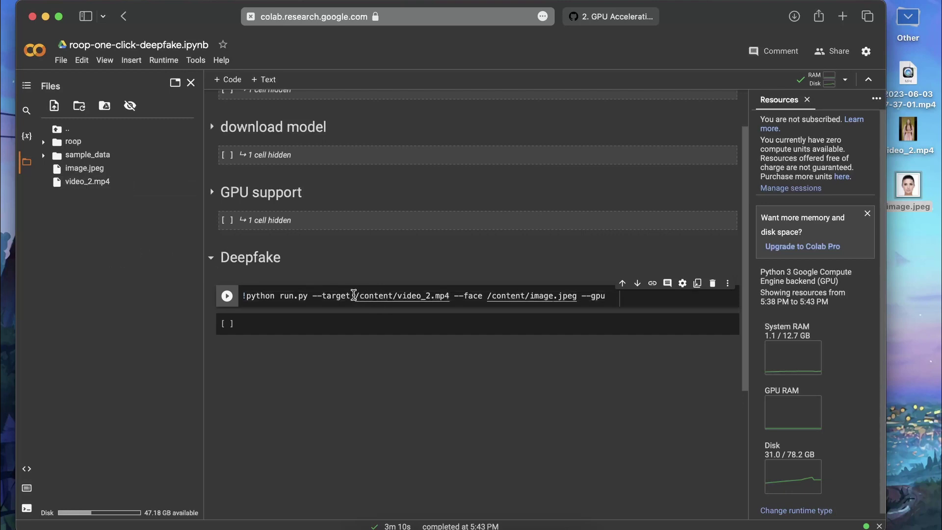
left_click_drag(354, 295, 447, 295)
key("ctrl+v")
left_click(626, 300)
Run the run.py face swap to 'swap successful', then refresh files to show swapped-video_2.mp4.
key("ctrl+Return")
scroll(373, 359, "up", 2)
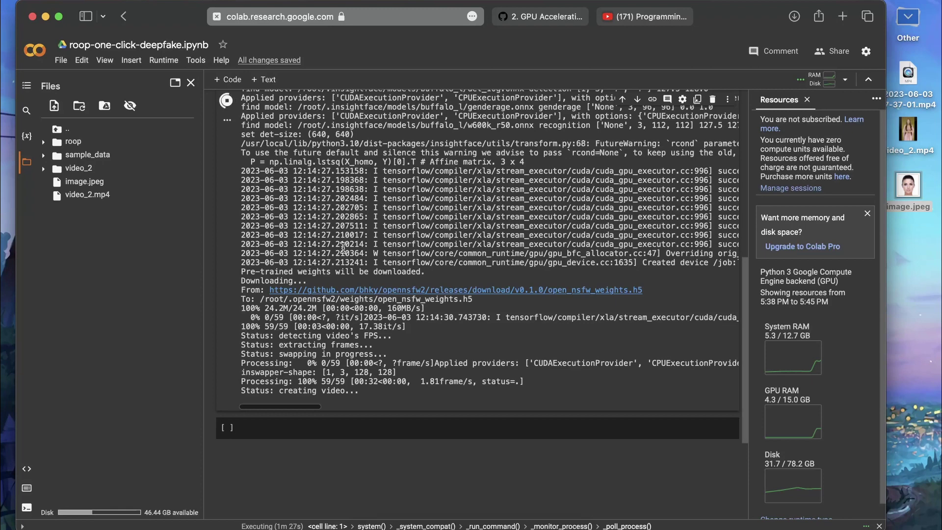
scroll(343, 249, "down", 1)
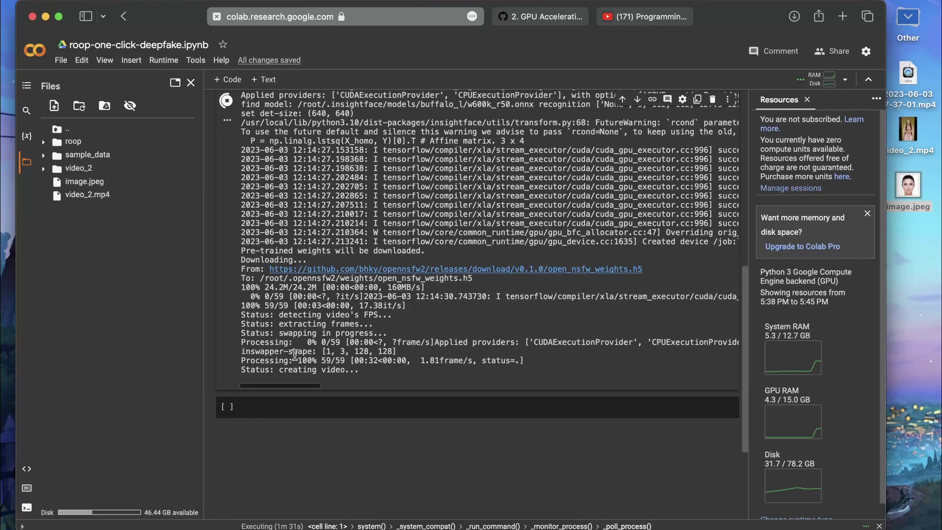
scroll(277, 372, "down", 1)
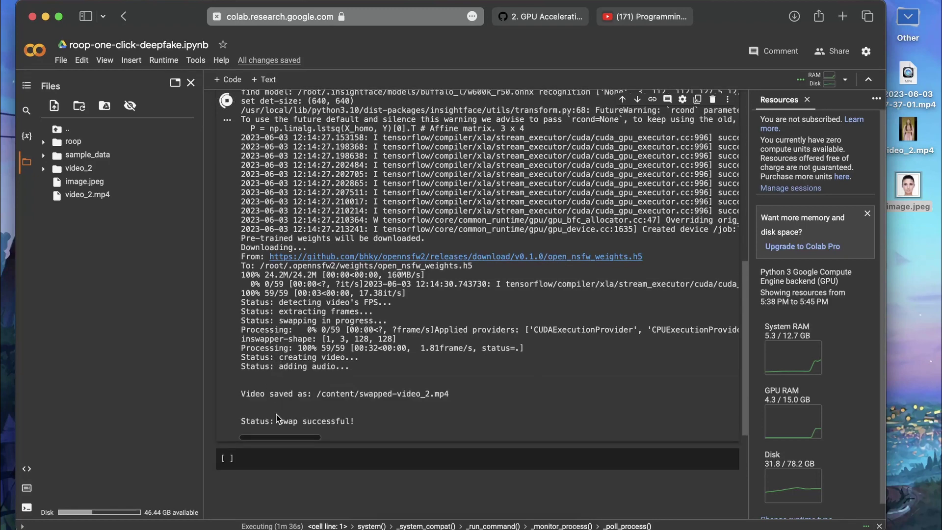
triple_click(317, 420)
left_click(148, 296)
left_click(79, 105)
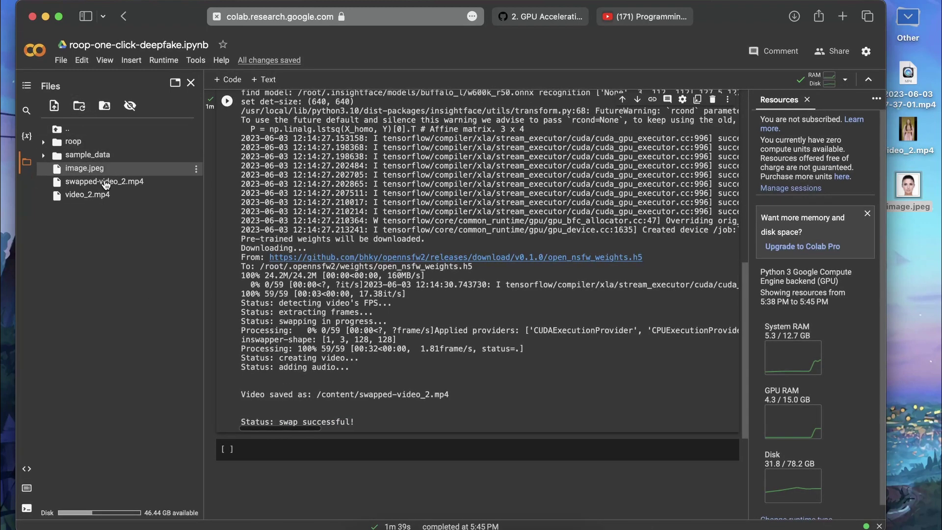
mouse_move(87, 194)
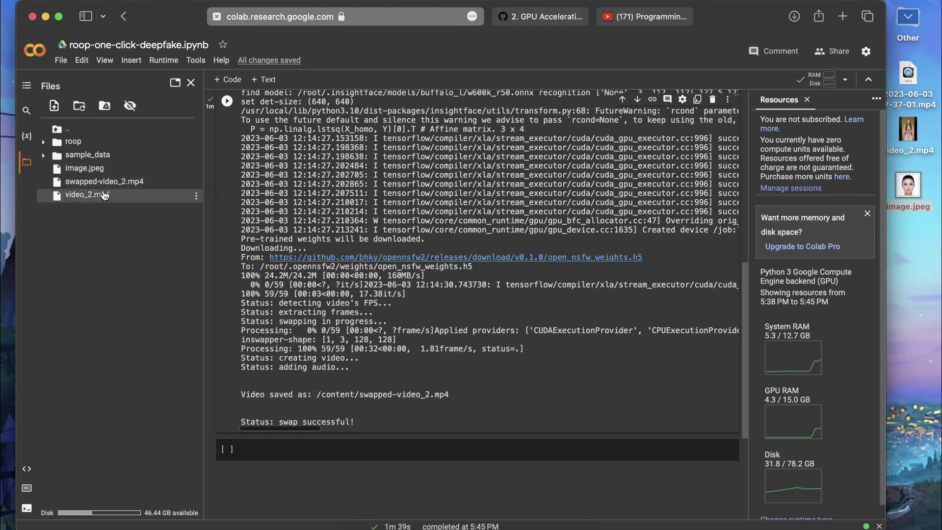
Download swapped-video_2.mp4 from the Files panel, then open and play it on the desktop.
left_click(196, 184)
left_click(176, 191)
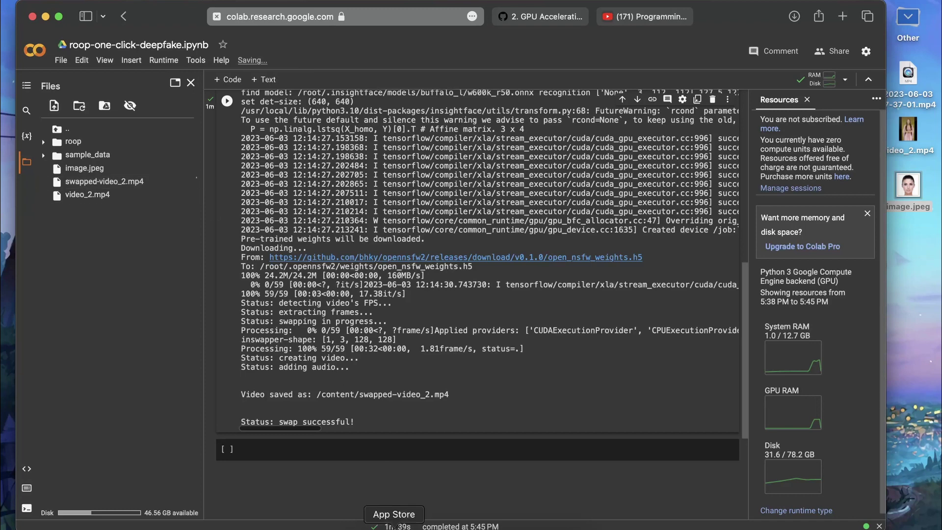
double_click(915, 106)
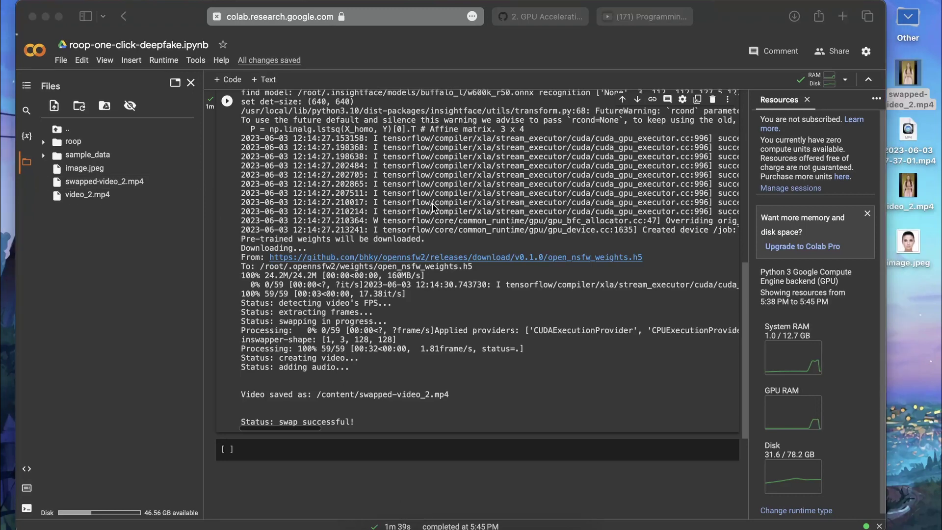
key("space")
Open the original video_2.mp4 beside the swapped clip and play both.
double_click(908, 188)
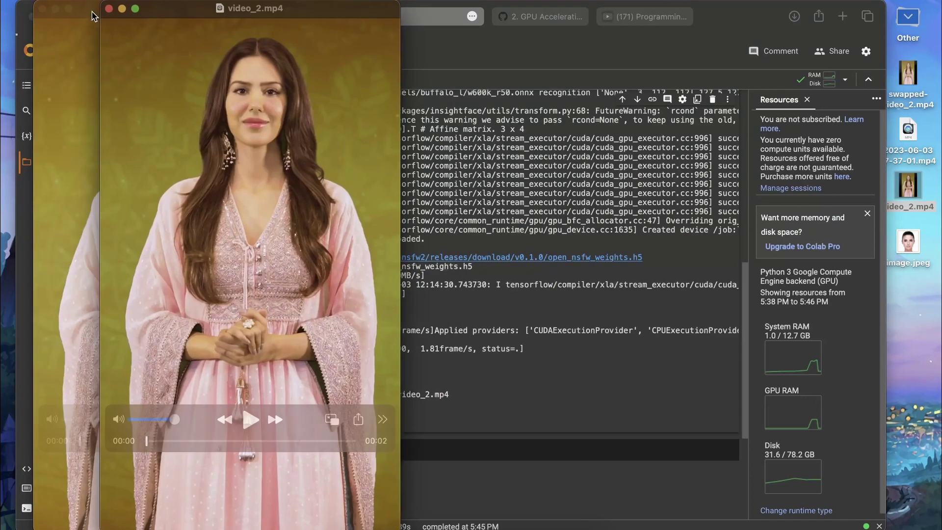
mouse_move(221, 8)
left_mouse_down()
mouse_move(582, 9)
mouse_move(573, 9)
left_mouse_up()
left_click(252, 124)
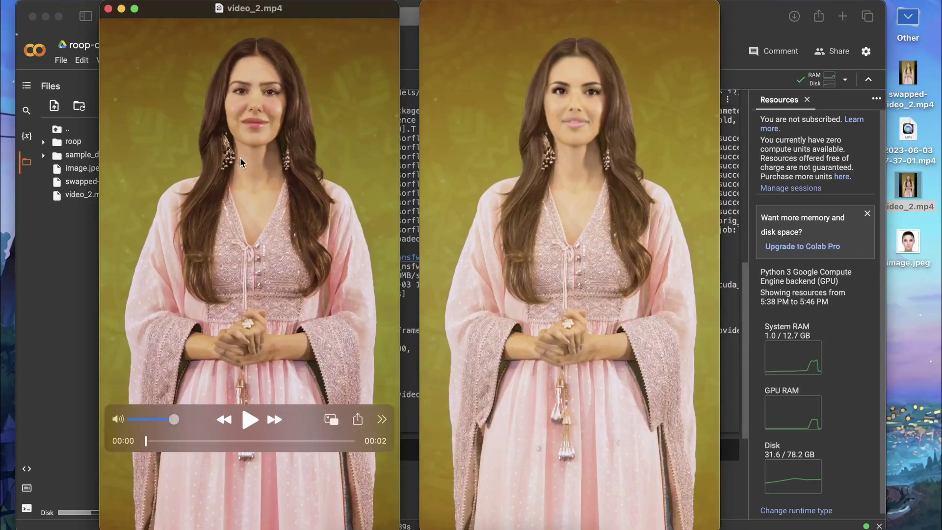
key("space")
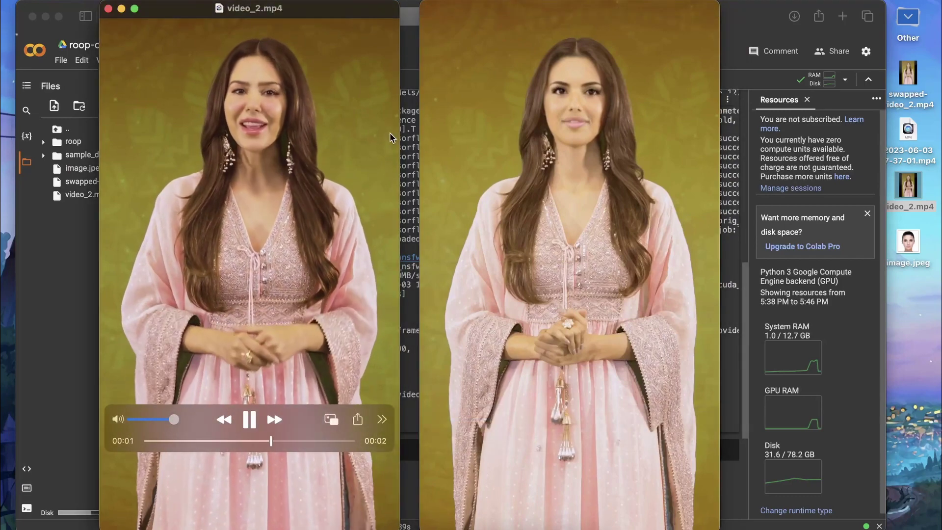
left_click(534, 144)
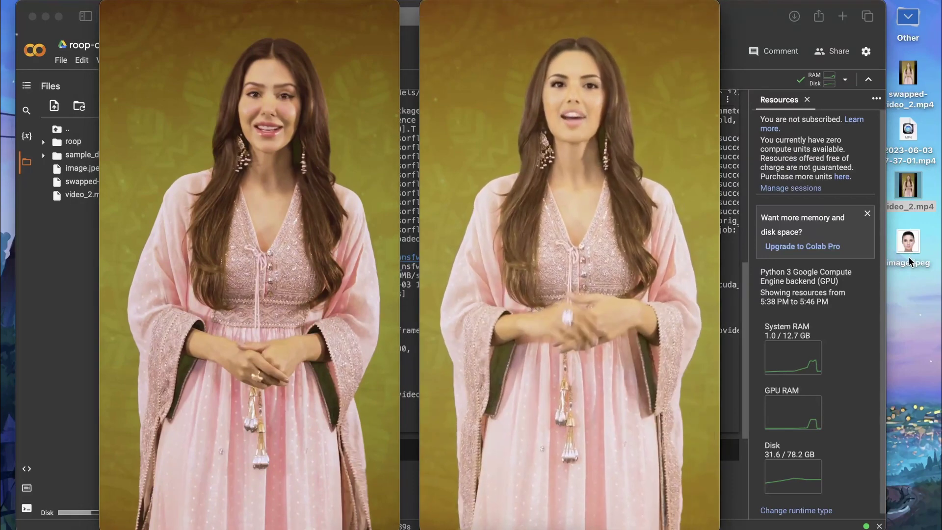
Preview the source image.jpeg, then quit QuickTime to close both videos.
left_click(909, 251)
key("space")
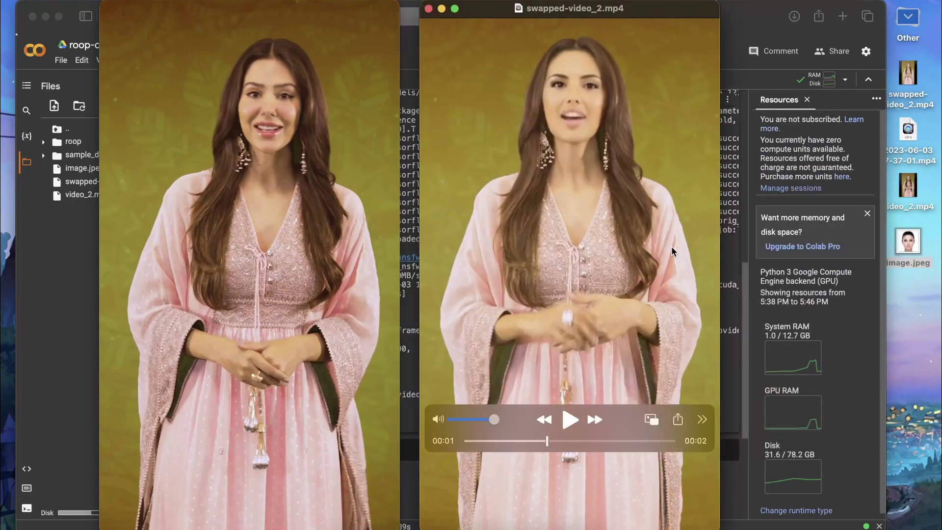
key("super+q")
scroll(363, 310, "up", 5)
scroll(309, 309, "up", 5)
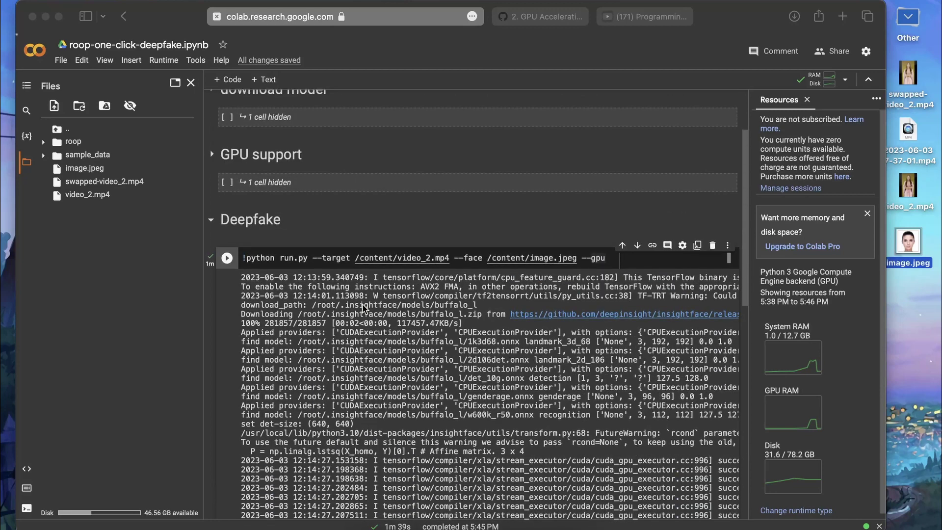
scroll(243, 308, "up", 5)
Clear the Deepfake cell's output log and check the active sessions and resources panel.
left_click(227, 298)
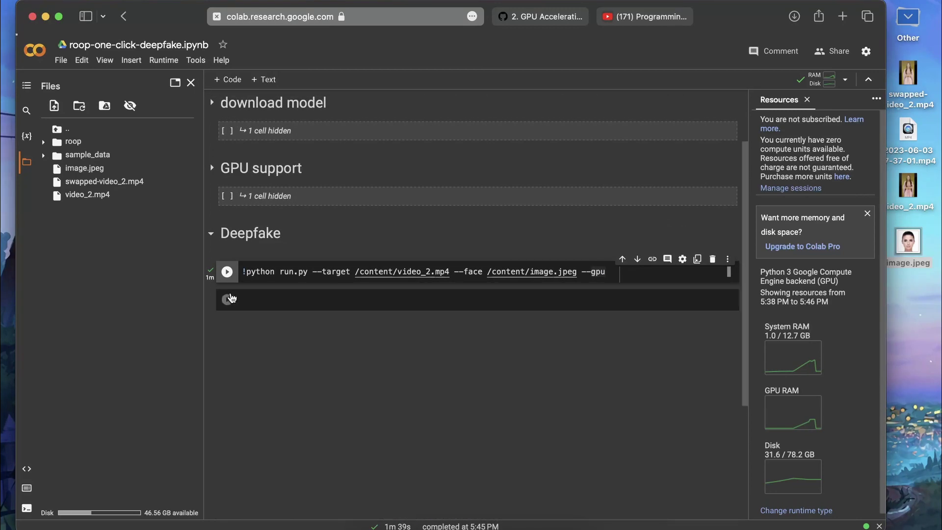
scroll(272, 292, "up", 2)
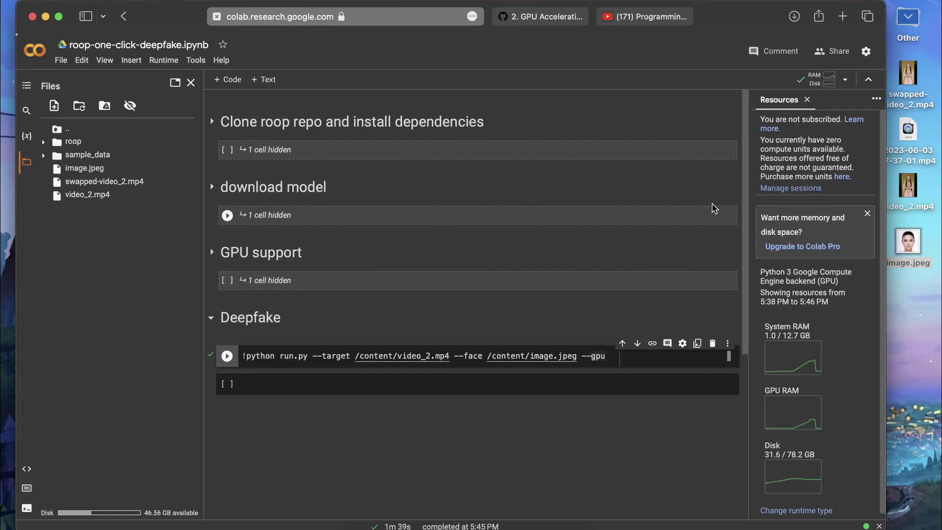
left_click(801, 190)
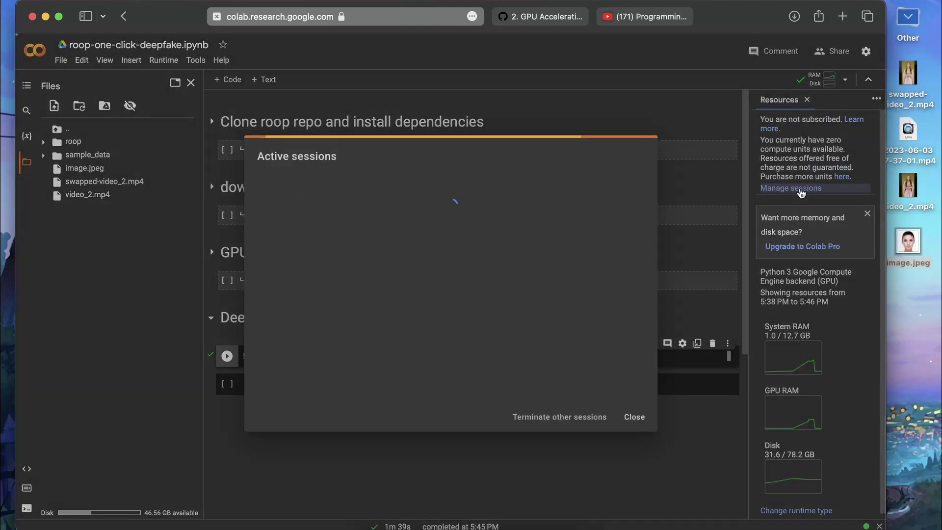
left_click(634, 418)
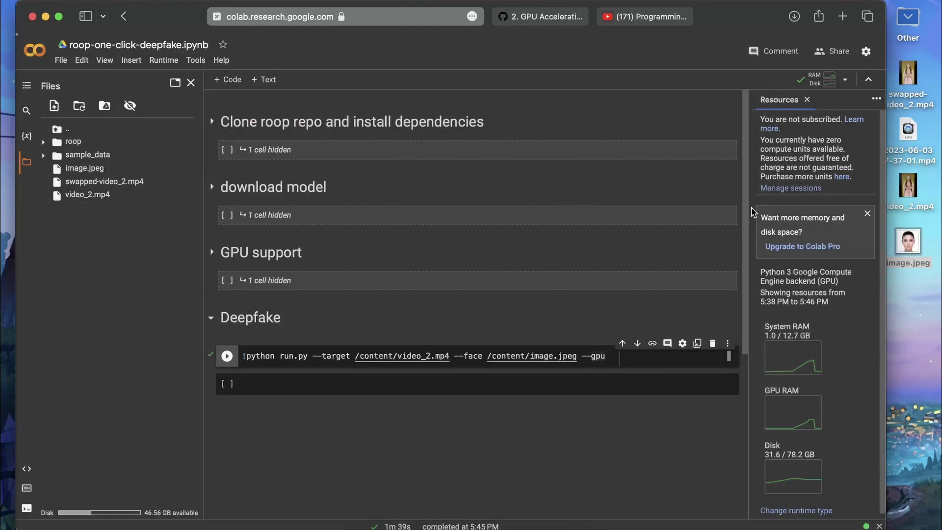
left_click(829, 86)
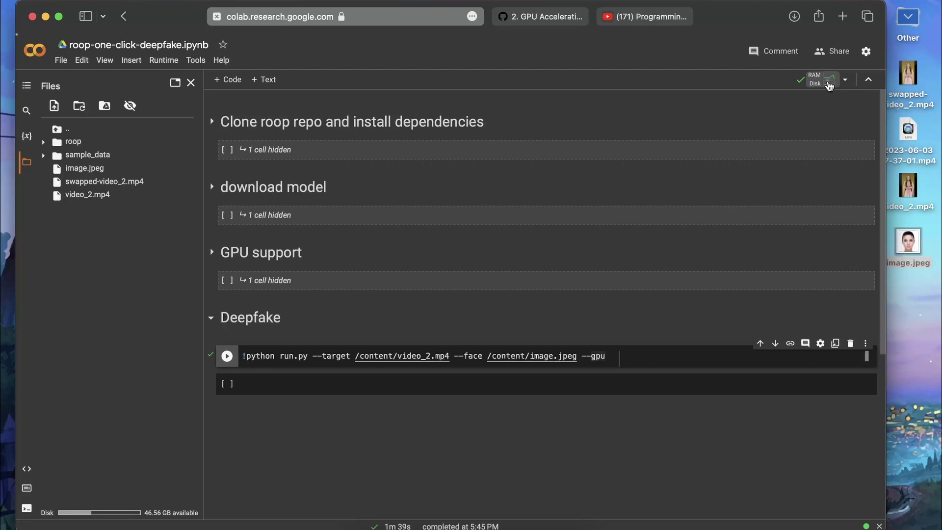
left_click(830, 86)
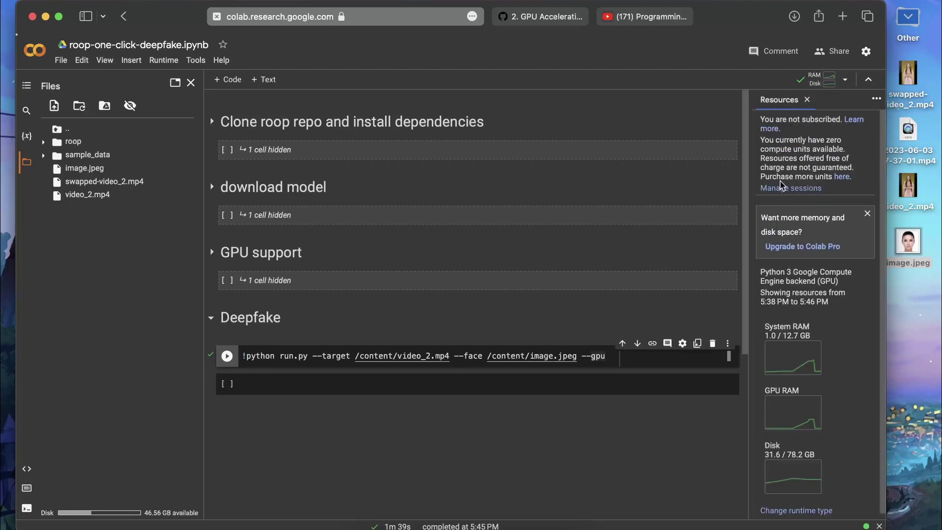
Terminate the current runtime session from the sessions list and close the list.
left_click(781, 189)
left_click(639, 210)
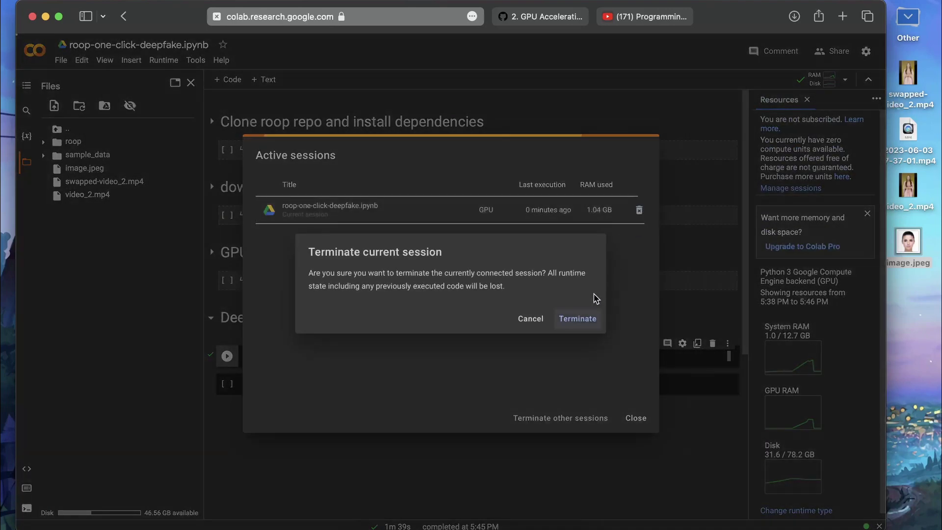
left_click(579, 318)
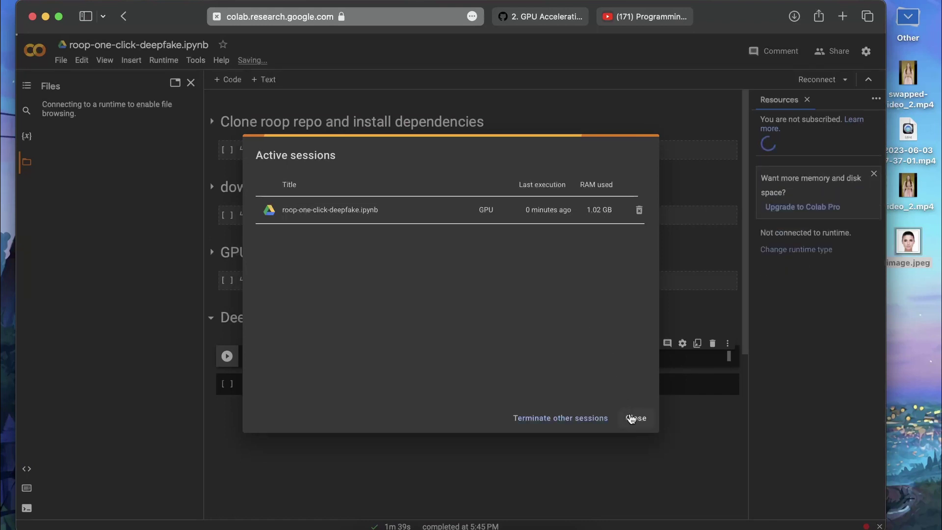
left_click(631, 418)
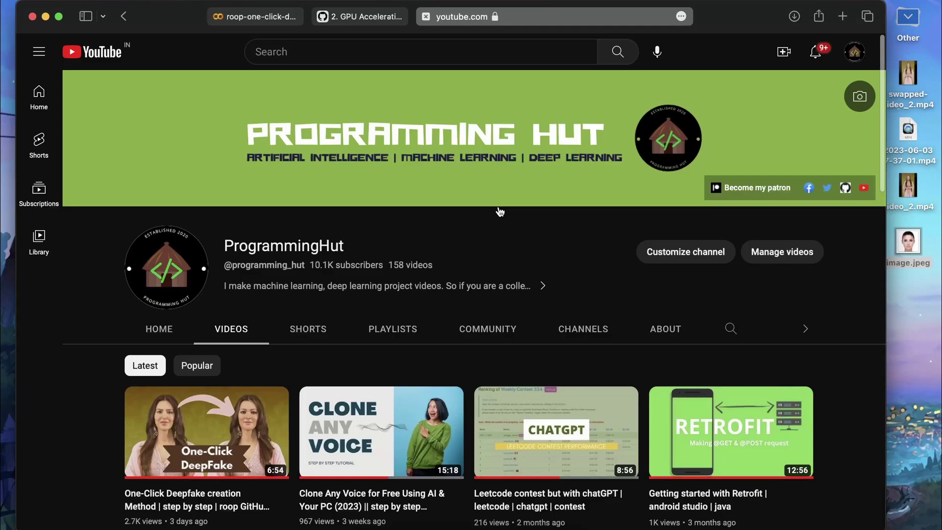
Switch to the YouTube tab showing the ProgrammingHut channel's Videos page.
left_click(619, 17)
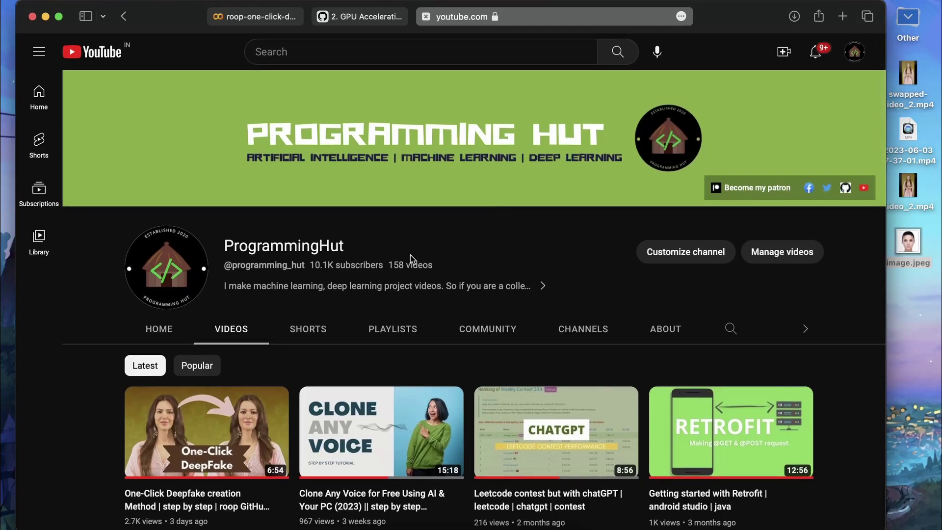
scroll(411, 259, "down", 10)
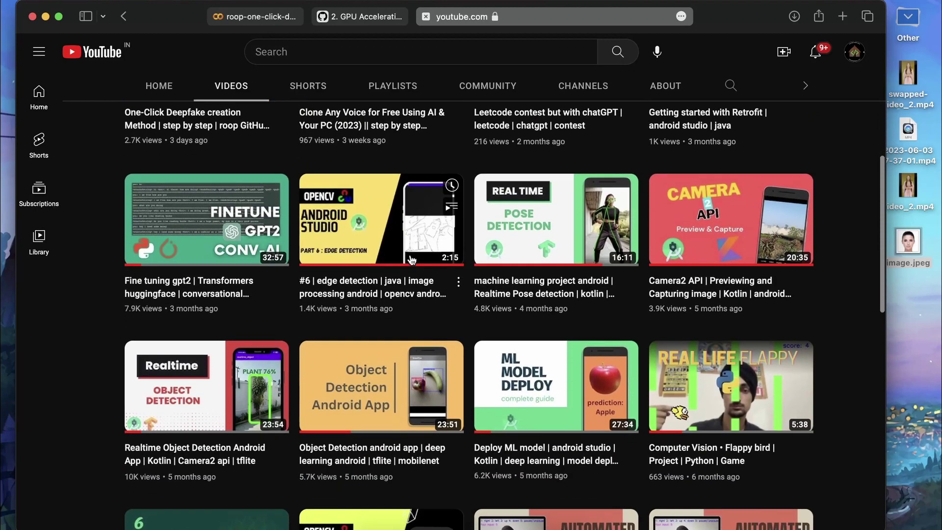
scroll(412, 259, "up", 3)
scroll(411, 259, "up", 2)
scroll(411, 259, "up", 1)
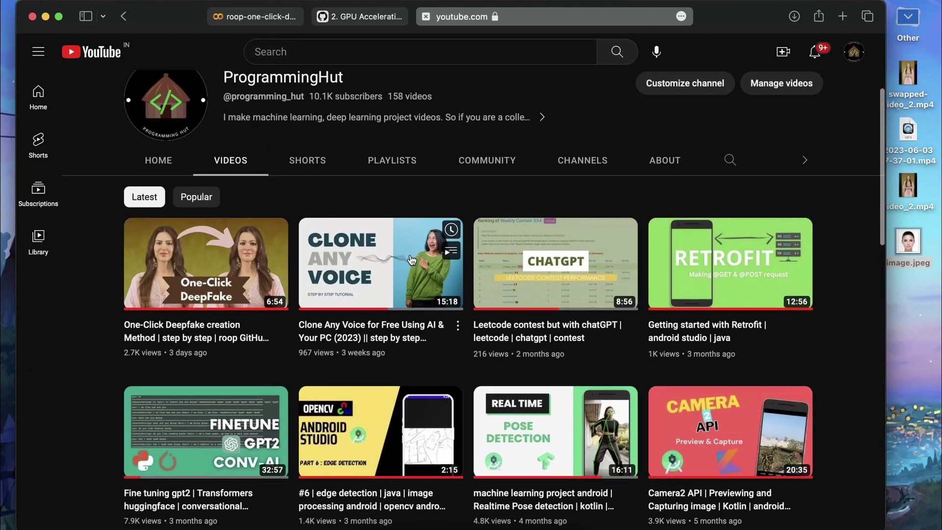
scroll(411, 259, "up", 1)
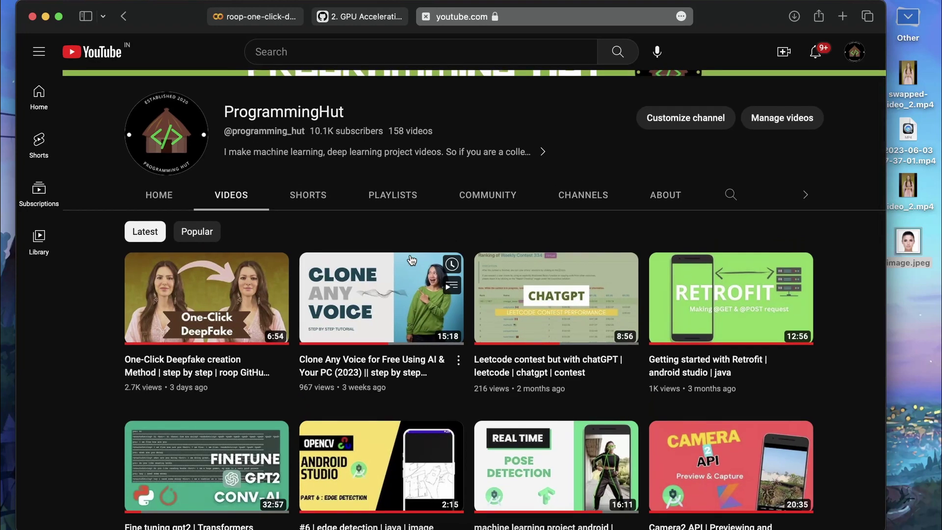
scroll(411, 260, "up", 1)
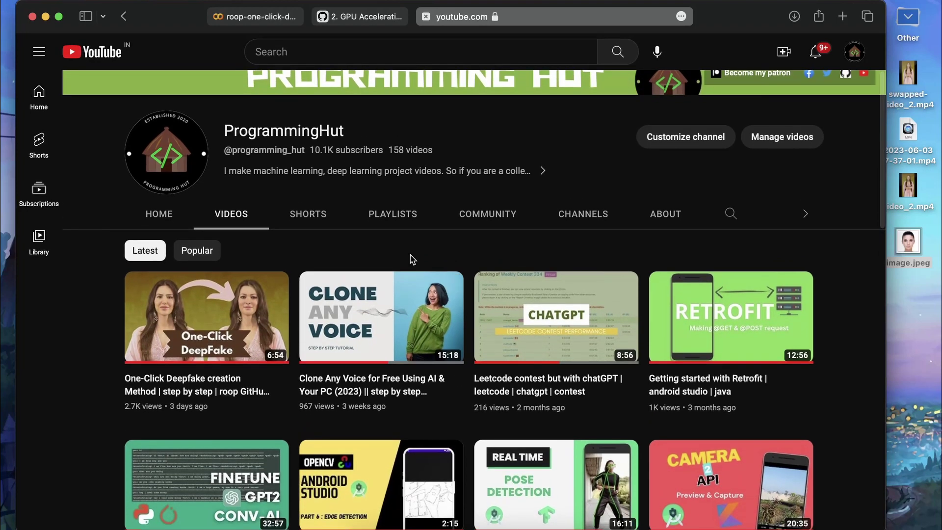
scroll(411, 260, "up", 3)
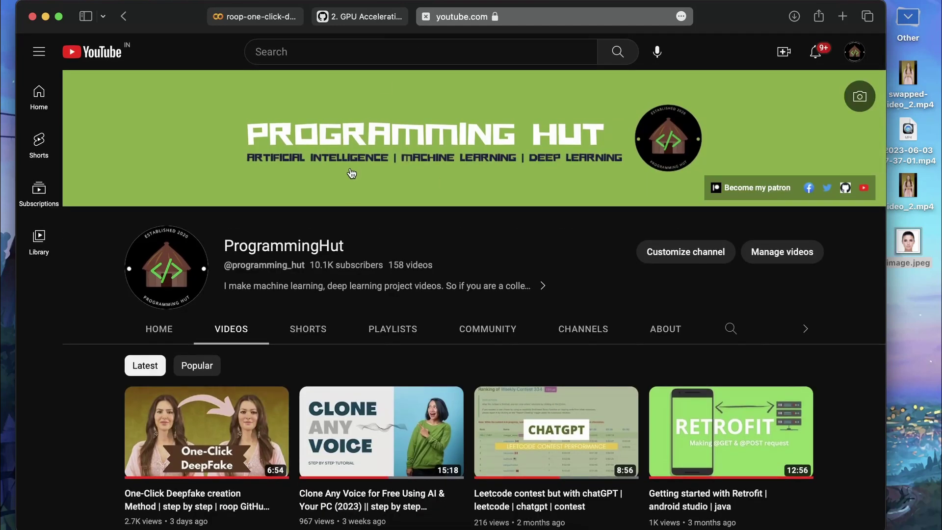
scroll(351, 174, "up", 2)
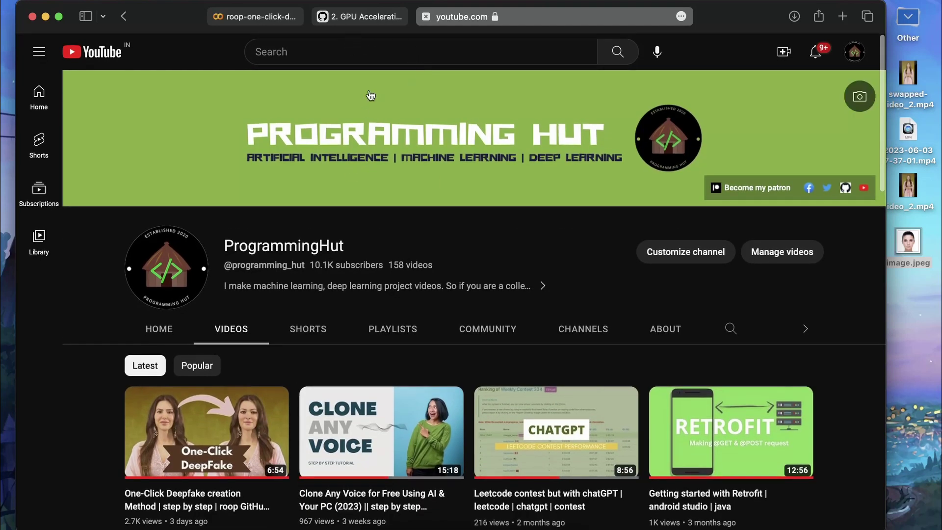